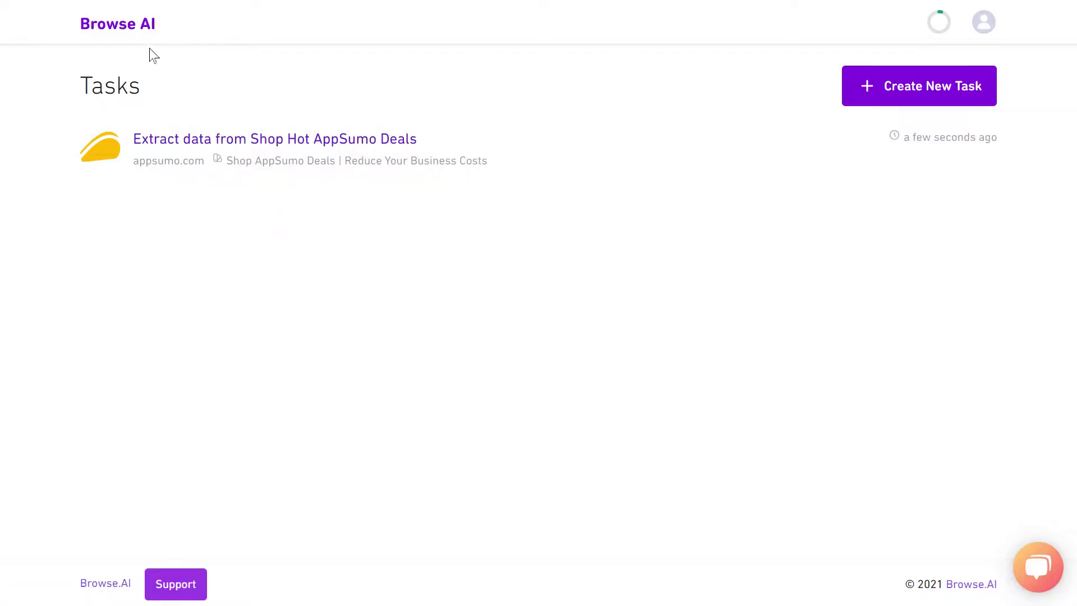
# Step: Open the 'Extract data from Shop Hot AppSumo Deals' task to its Run Task page
pyautogui.click(310, 162)
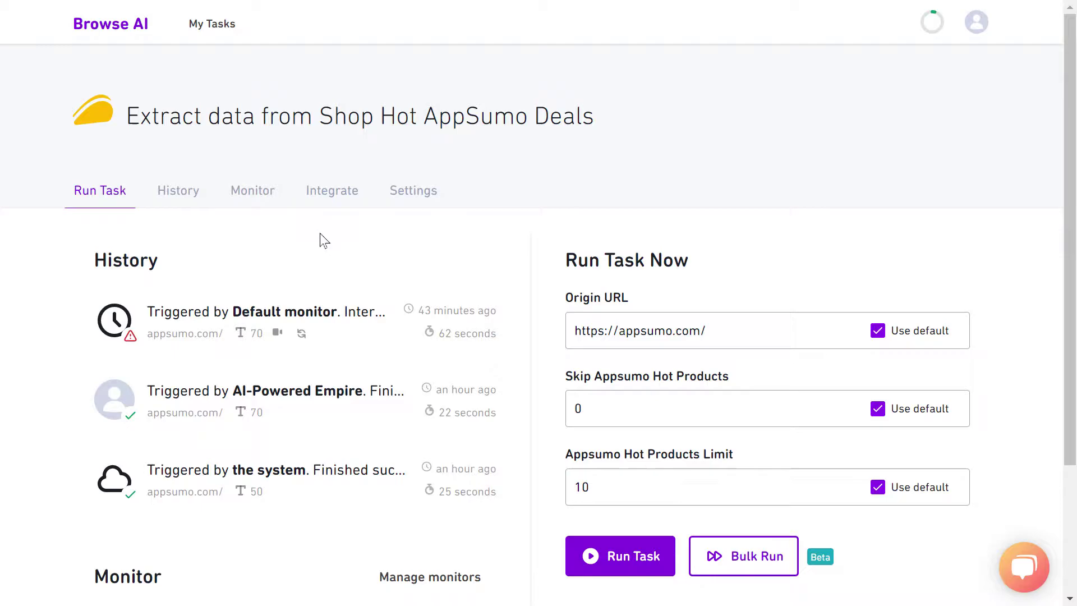
pyautogui.scroll(-1, 320, 238)
pyautogui.scroll(1, 324, 244)
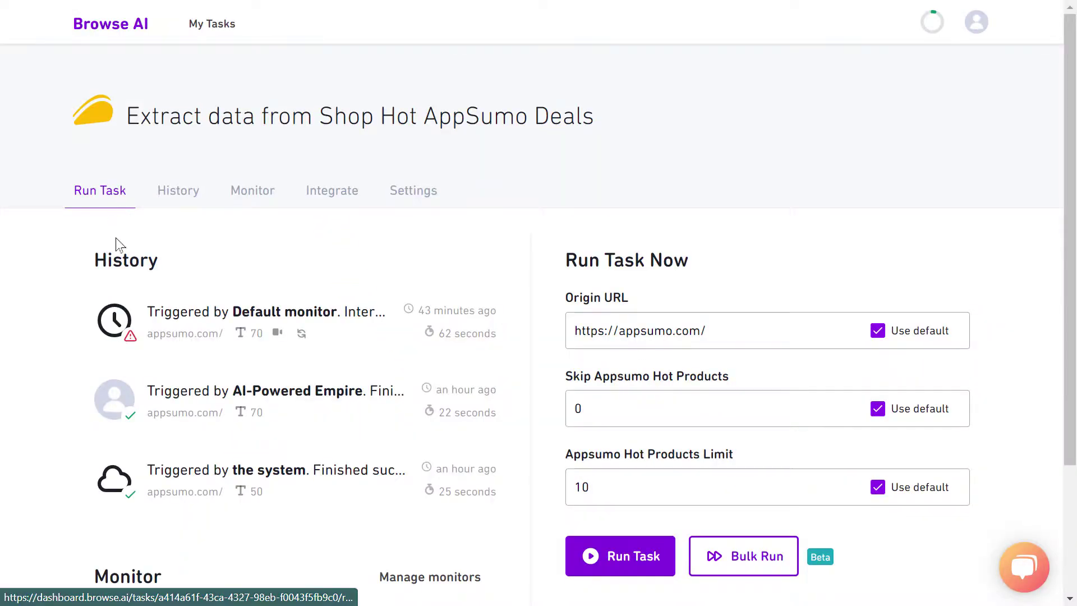
pyautogui.scroll(-2, 286, 231)
pyautogui.scroll(2, 709, 361)
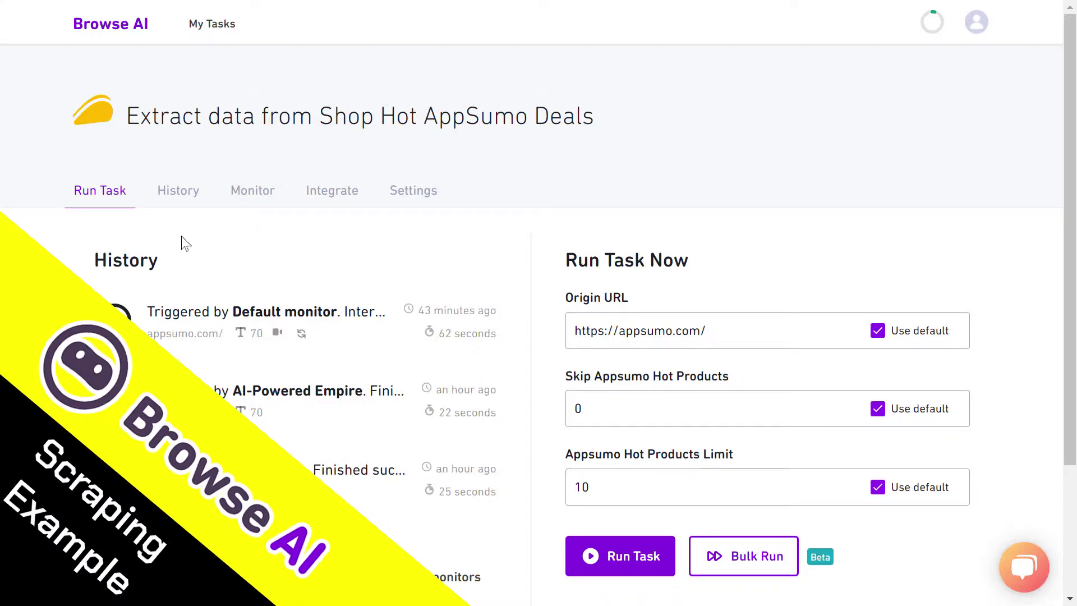
# Step: From the run history, show the AI-Powered Empire run's results with all 14 scraped AppSumo products
pyautogui.click(179, 192)
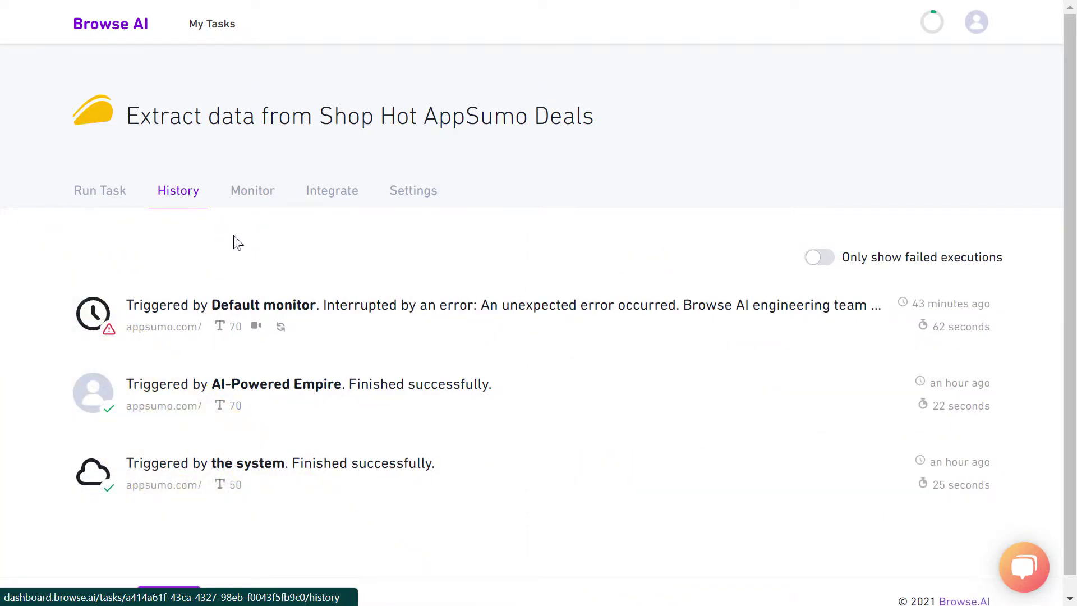
pyautogui.scroll(-1, 308, 366)
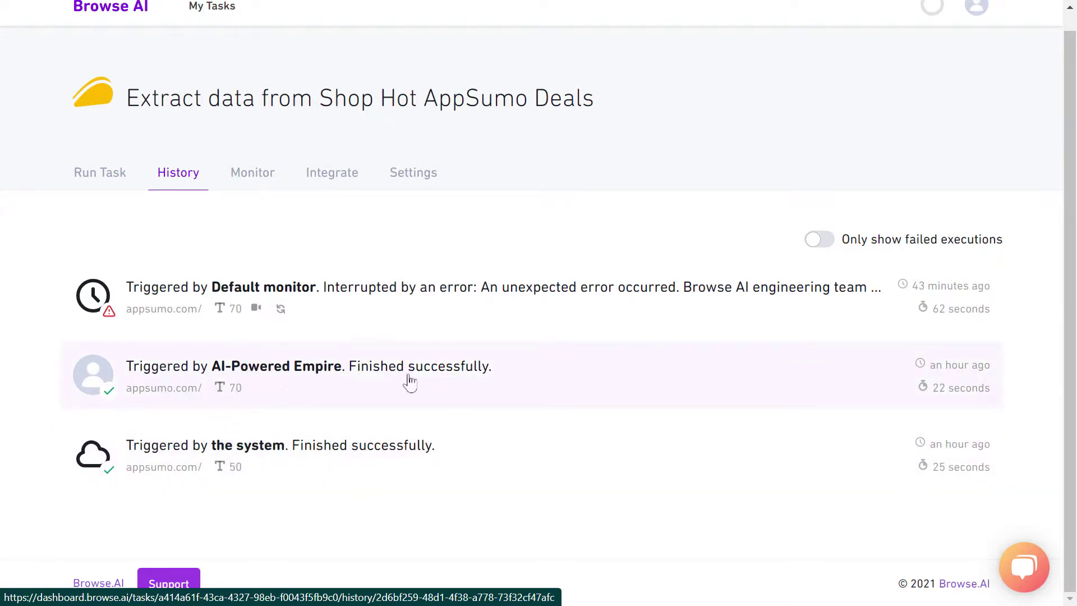
pyautogui.click(410, 382)
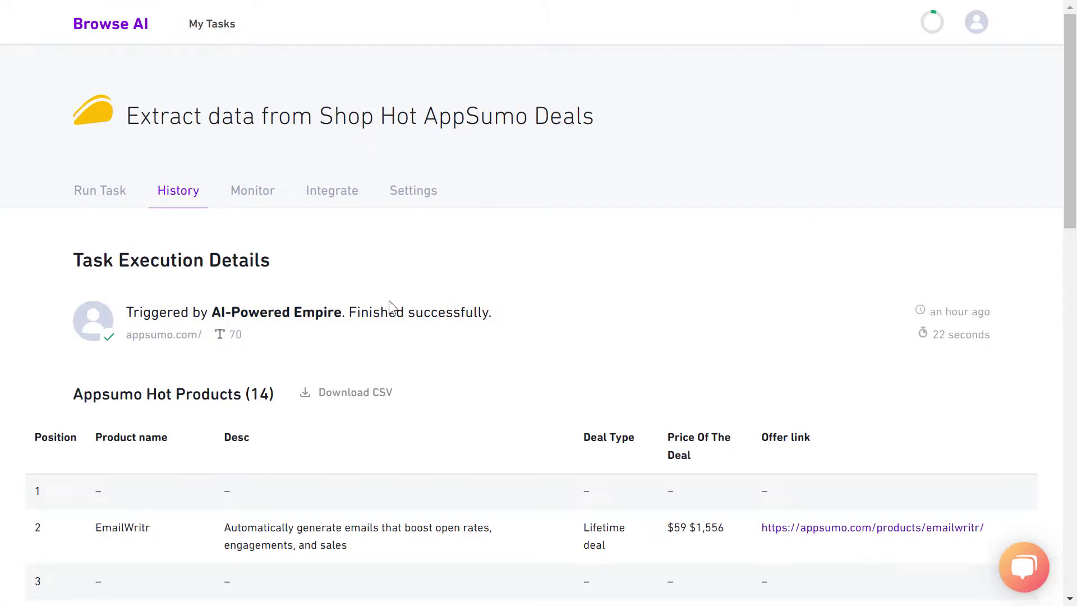
pyautogui.scroll(-2, 395, 306)
pyautogui.scroll(-2, 394, 305)
pyautogui.scroll(-3, 395, 299)
pyautogui.scroll(1, 395, 301)
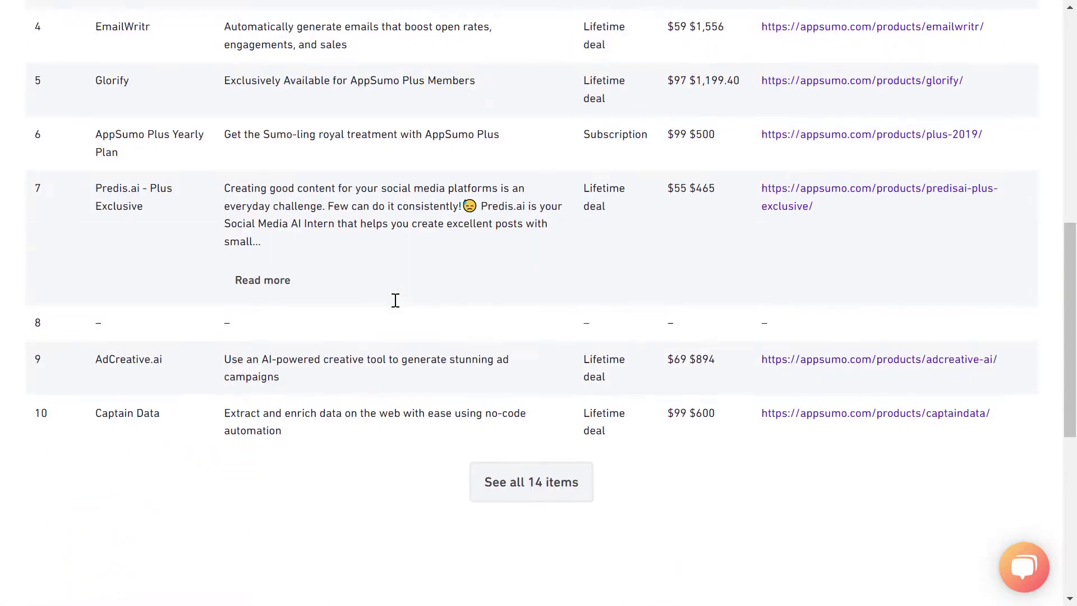
pyautogui.click(507, 482)
pyautogui.scroll(-4, 288, 309)
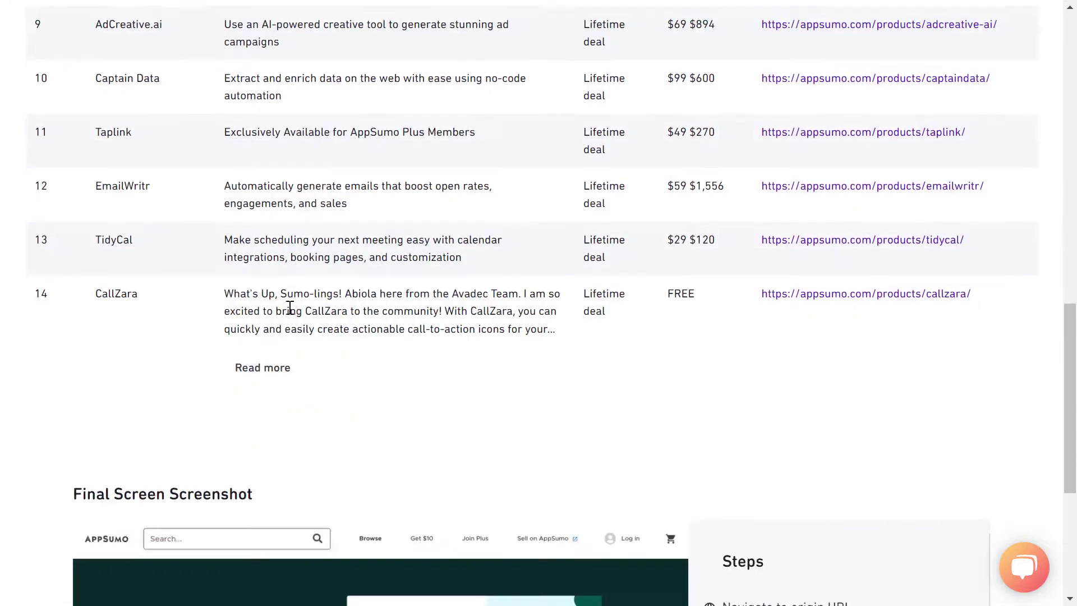
pyautogui.scroll(1, 127, 347)
pyautogui.scroll(4, 287, 380)
pyautogui.scroll(5, 288, 378)
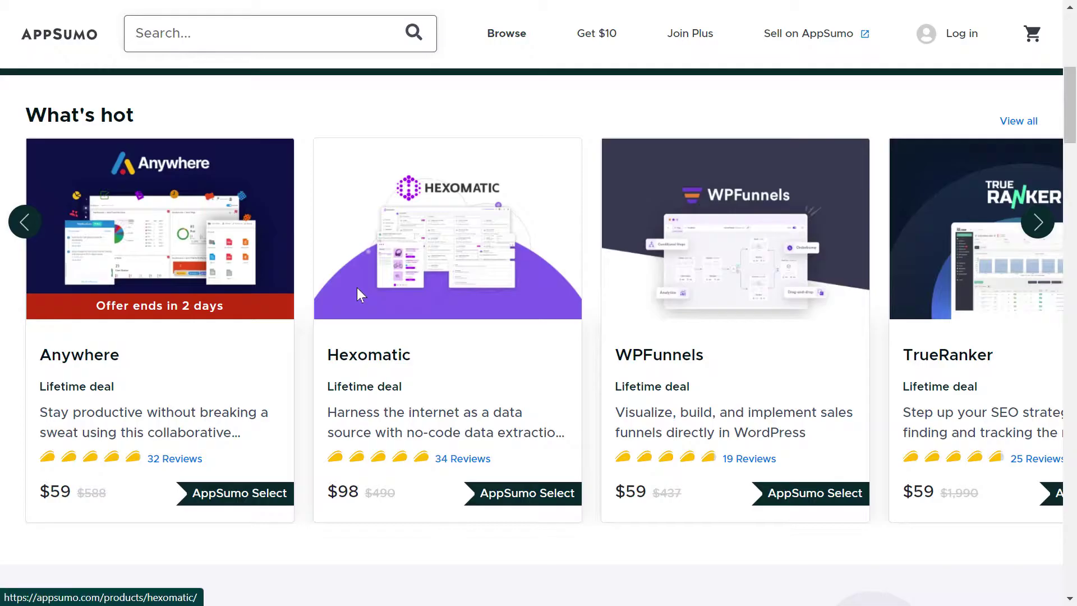
# Step: Advance the AppSumo What's hot carousel to later deals such as MYFUNDBOX, Gravitec, Ocoya and Picmaker
pyautogui.click(1037, 222)
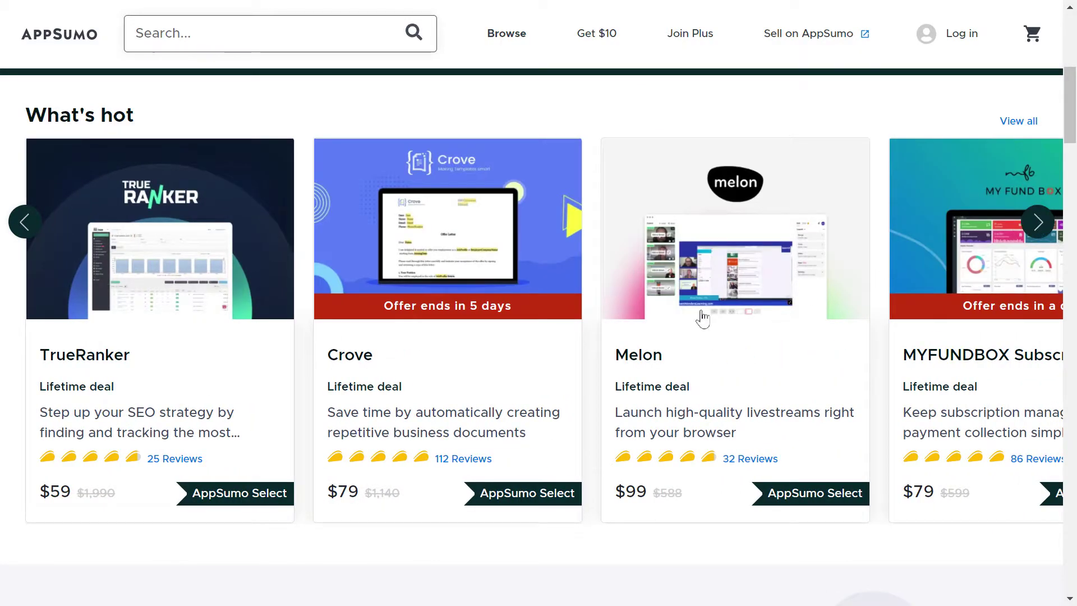
pyautogui.click(1037, 222)
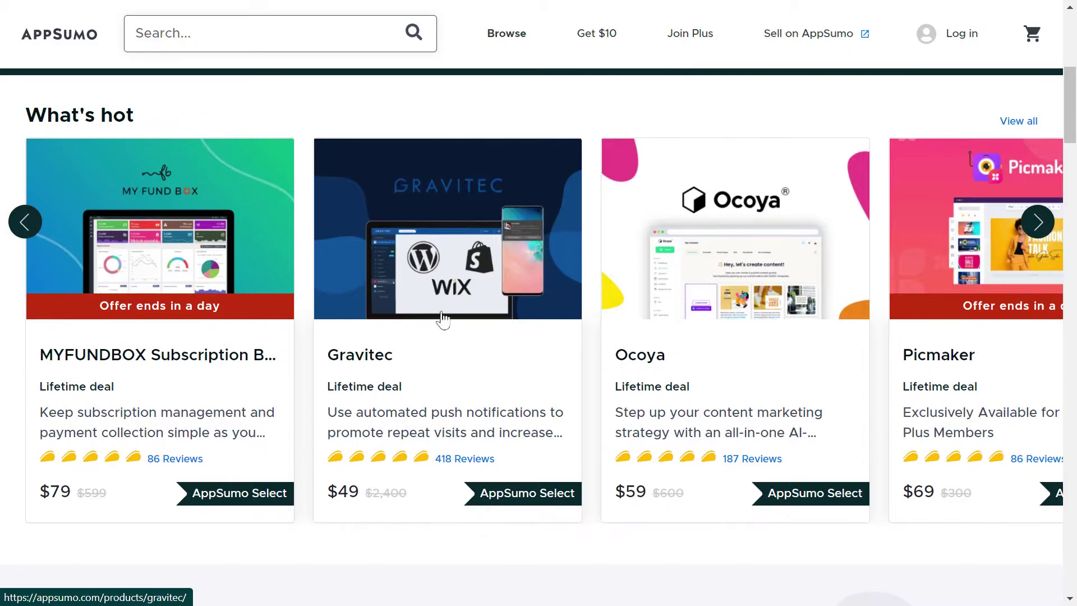
pyautogui.scroll(-2, 392, 342)
pyautogui.scroll(1, 325, 279)
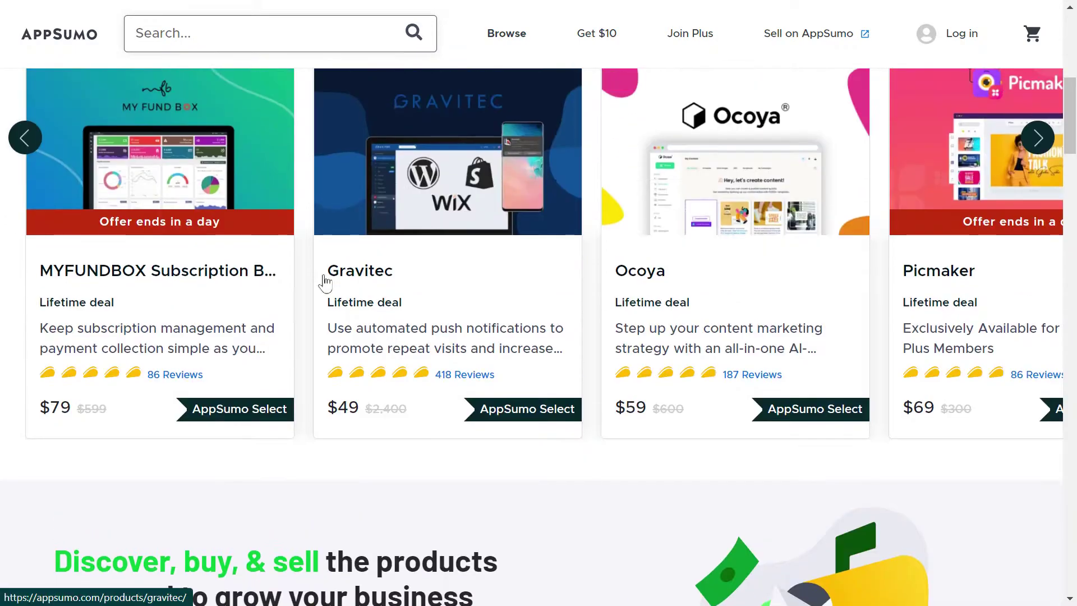
pyautogui.scroll(2, 284, 308)
pyautogui.scroll(-1, 256, 342)
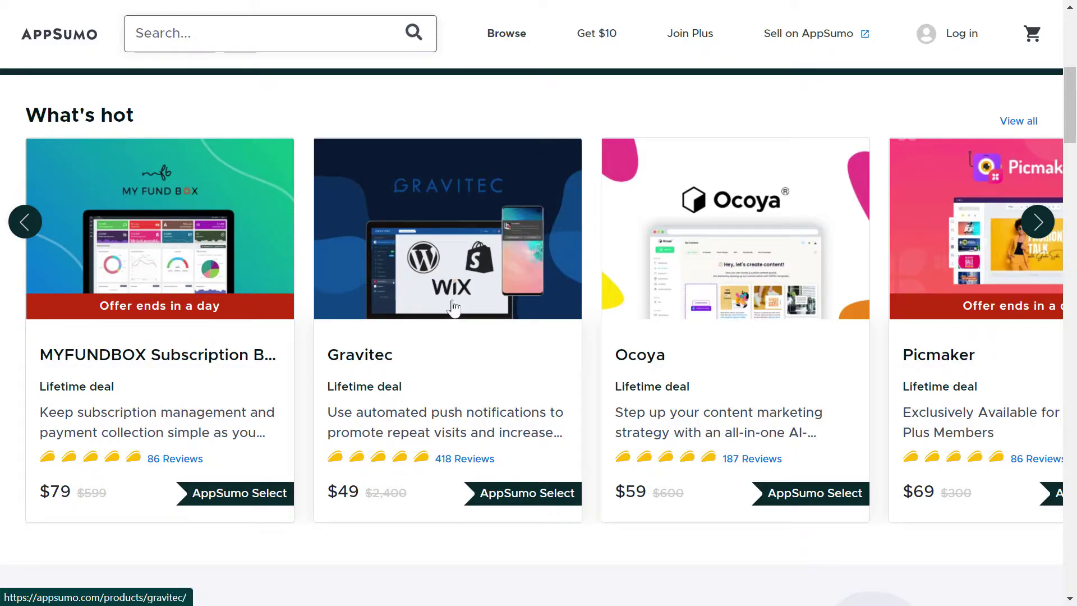
# Step: Bring up the Default monitor's edit form and review its run-interval unit options, keeping Day
pyautogui.click(1038, 222)
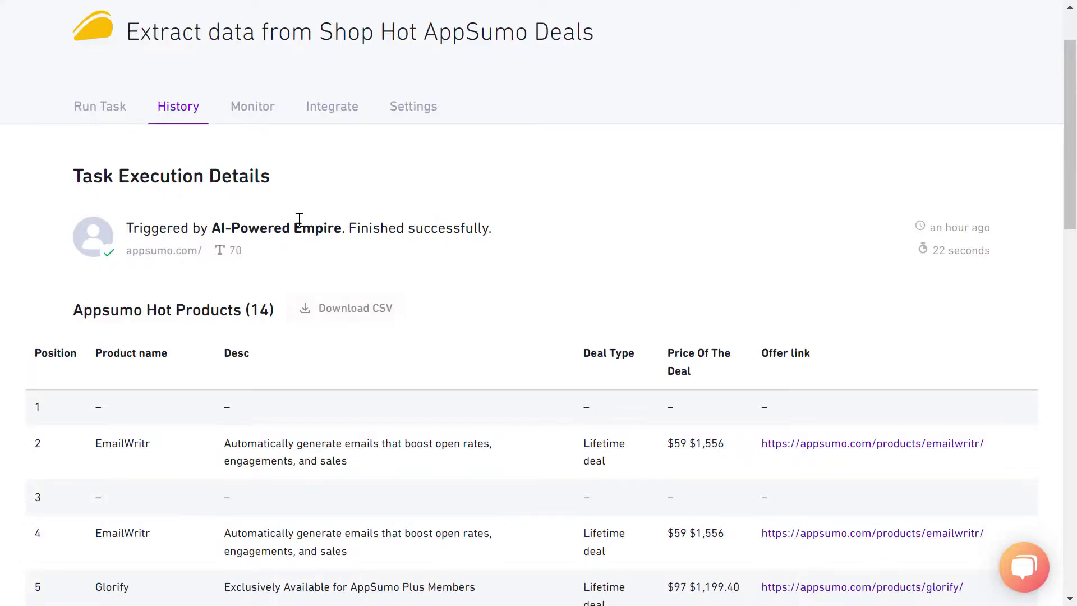
pyautogui.click(259, 190)
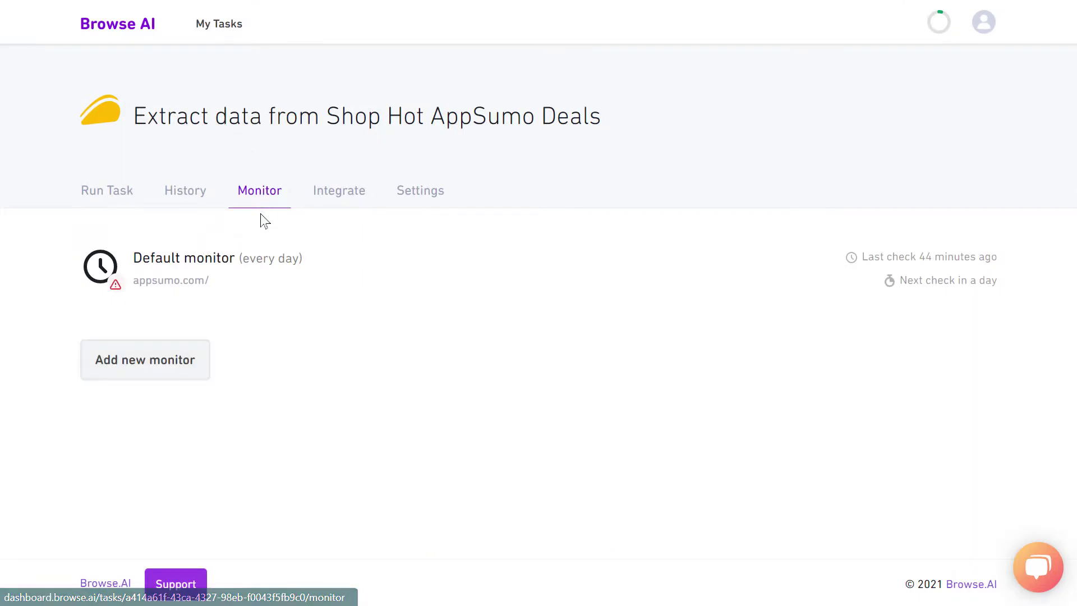
pyautogui.click(282, 265)
pyautogui.scroll(-1, 307, 299)
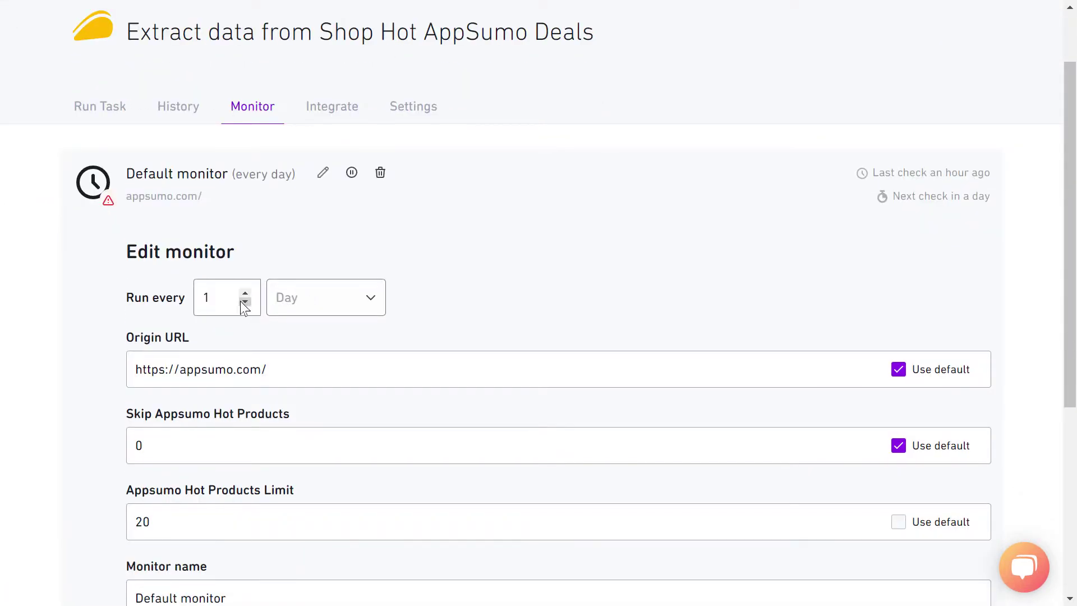
pyautogui.click(304, 299)
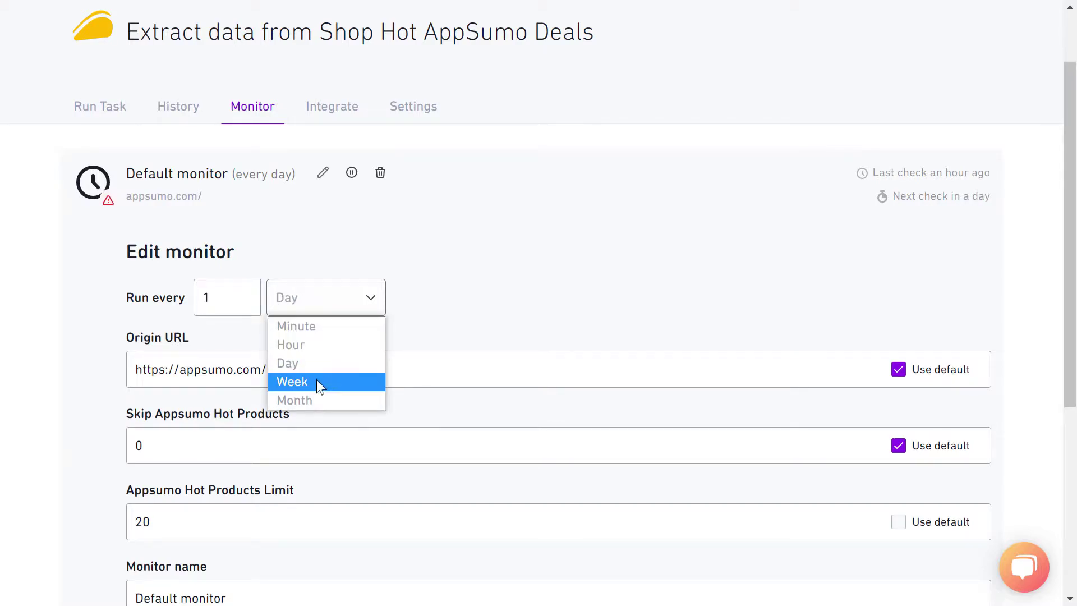
pyautogui.click(404, 313)
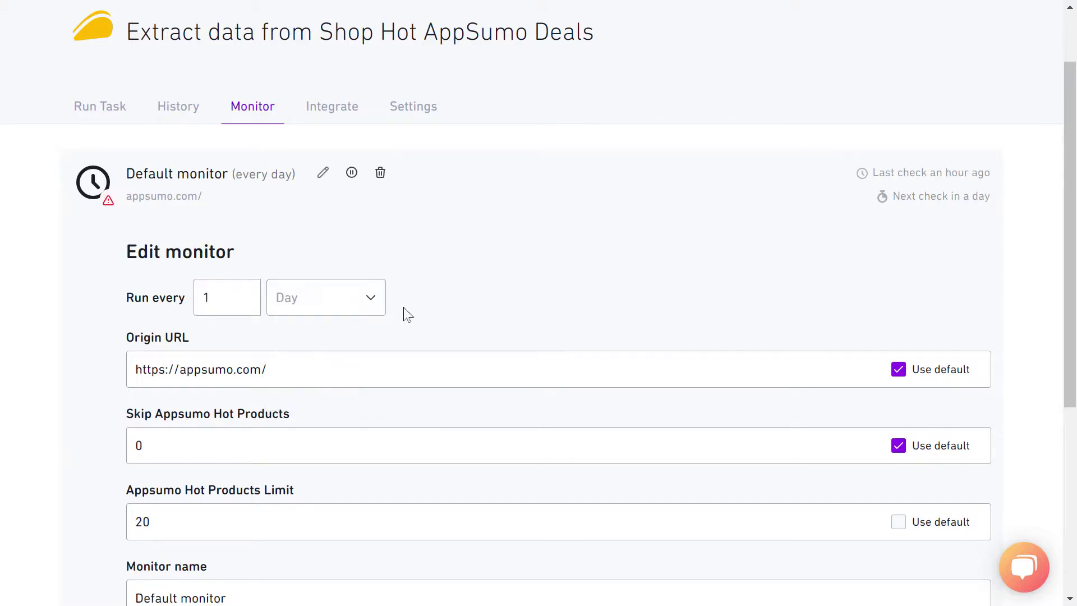
pyautogui.click(358, 311)
pyautogui.click(331, 363)
# Step: Try interval 2 and hourly runs, then leave the monitor running once every day
pyautogui.click(245, 294)
pyautogui.click(291, 313)
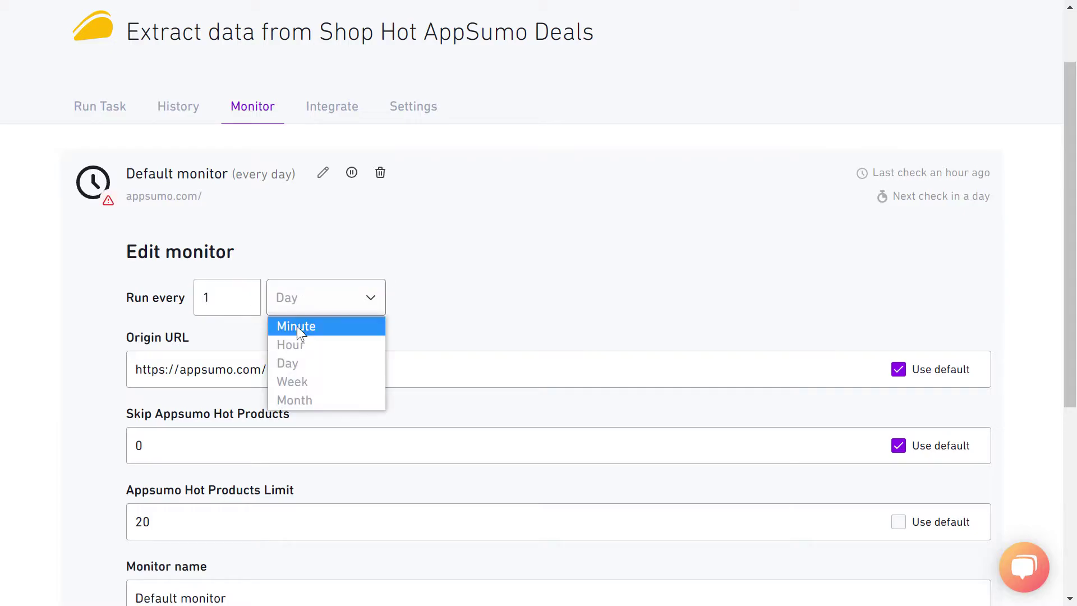
pyautogui.click(298, 348)
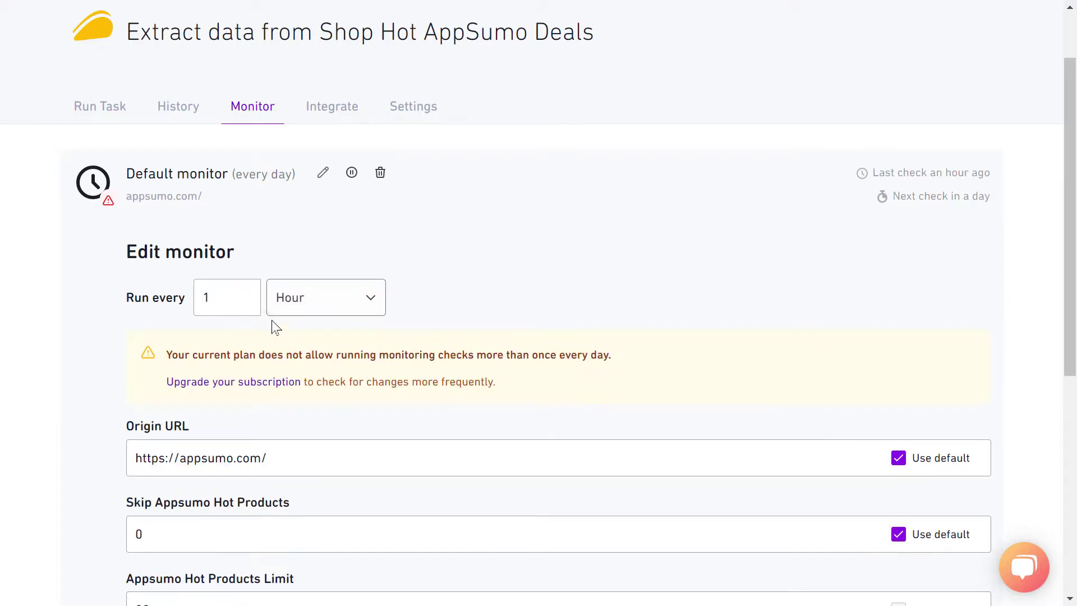
pyautogui.click(248, 300)
pyautogui.click(245, 294)
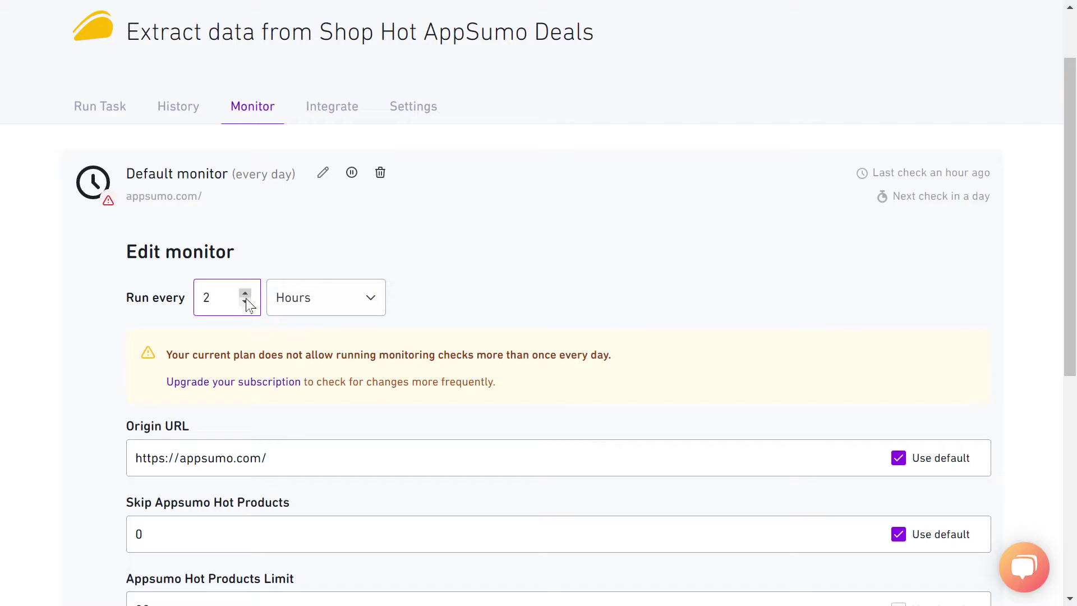
pyautogui.click(331, 299)
pyautogui.click(333, 362)
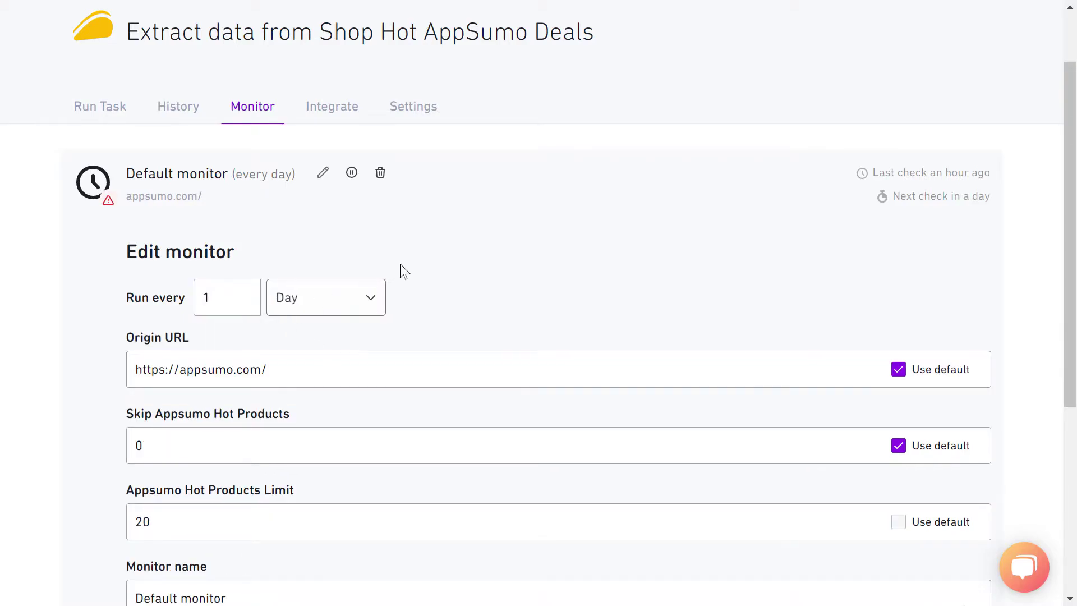
pyautogui.scroll(-2, 401, 270)
pyautogui.scroll(-1, 416, 272)
pyautogui.scroll(4, 416, 272)
pyautogui.scroll(-3, 416, 272)
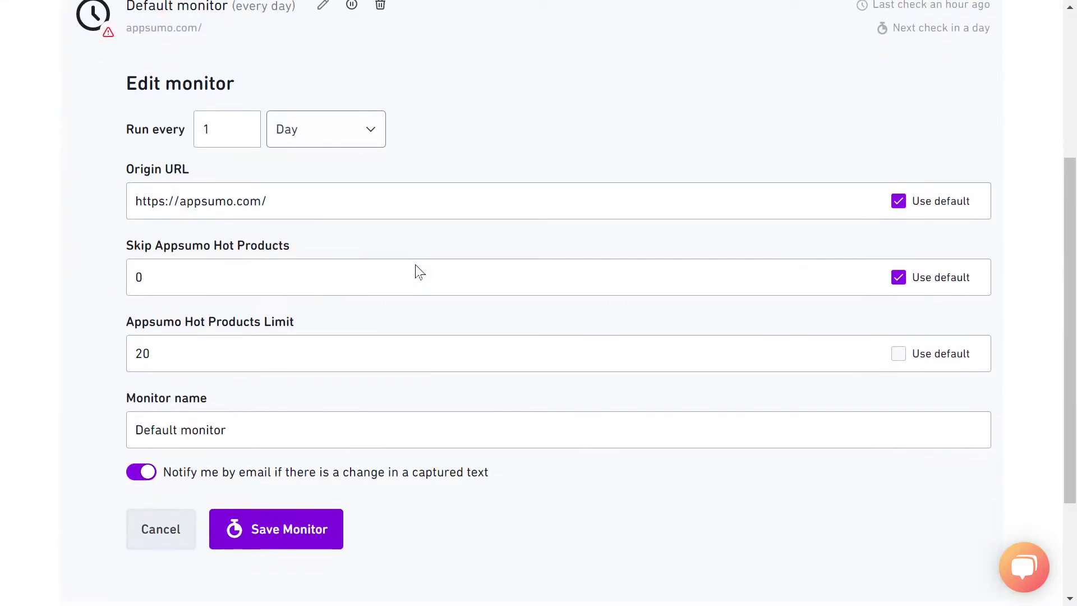
pyautogui.scroll(3, 414, 313)
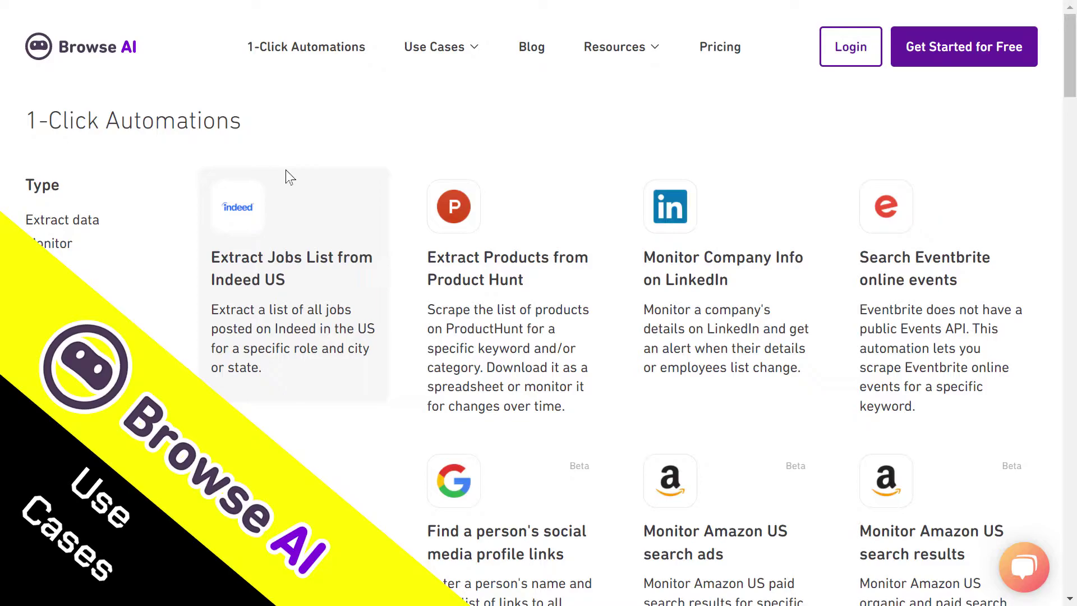
pyautogui.scroll(-2, 368, 173)
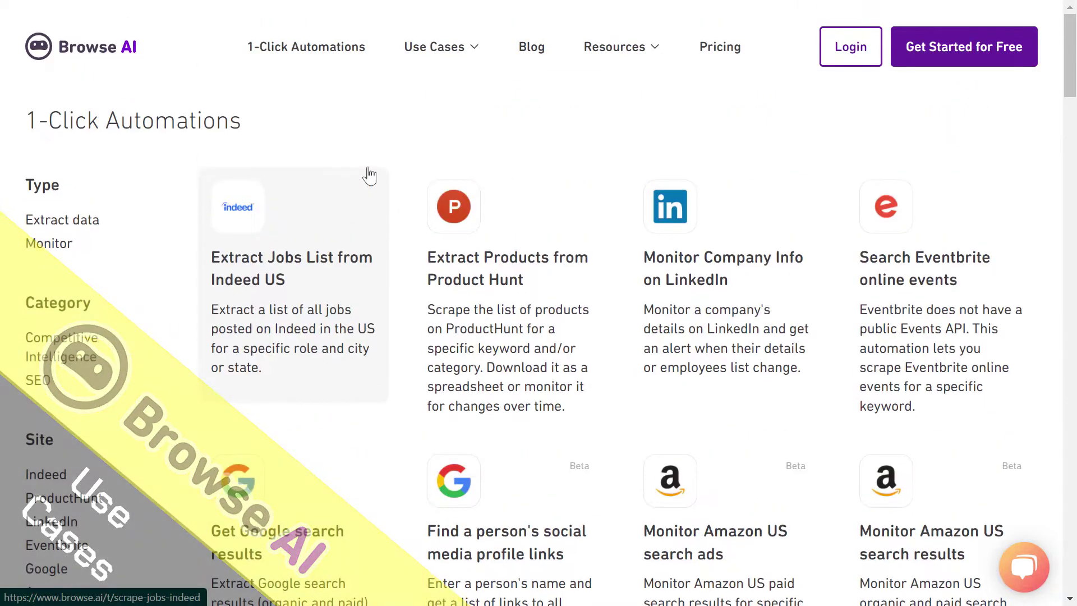
# Step: Show the Use Cases menu on the 1-Click Automations page
pyautogui.click(439, 56)
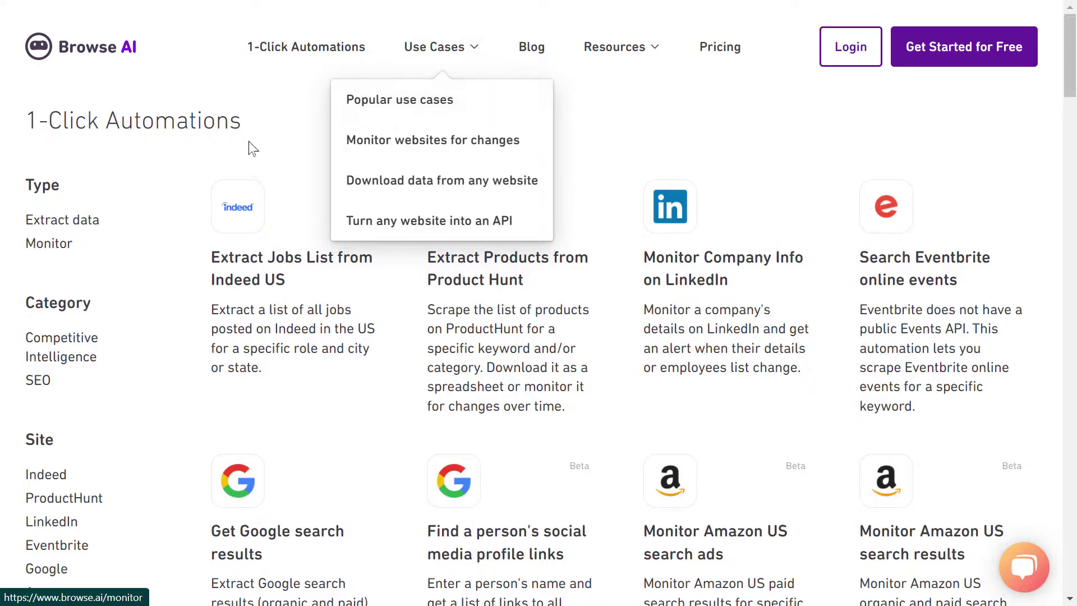
pyautogui.scroll(-1, 253, 155)
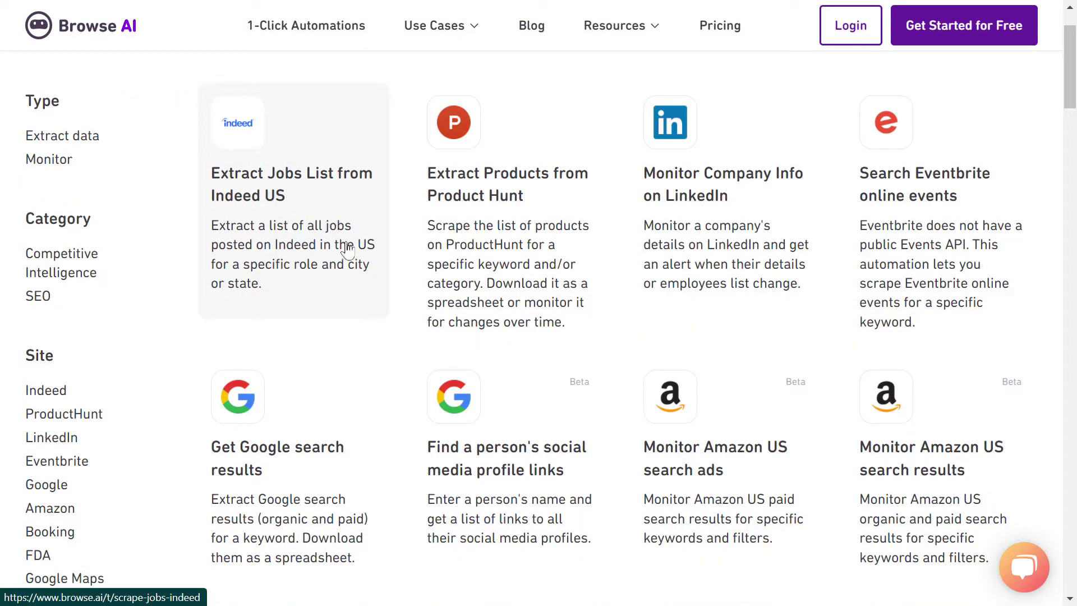
pyautogui.scroll(1, 380, 253)
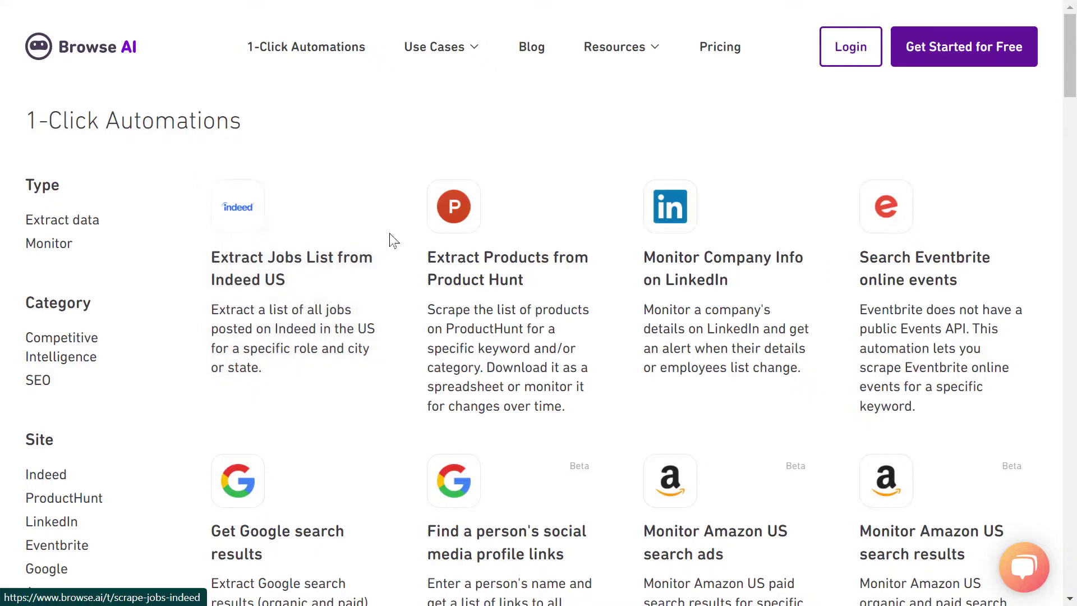
pyautogui.scroll(-2, 392, 242)
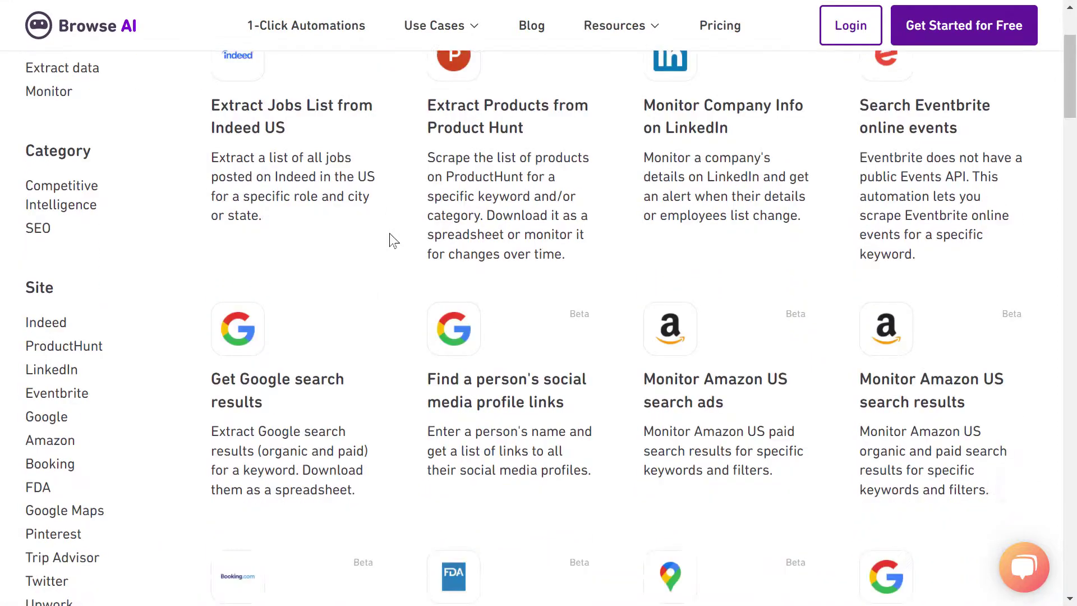
pyautogui.scroll(2, 539, 253)
pyautogui.scroll(-4, 825, 276)
pyautogui.scroll(-3, 794, 240)
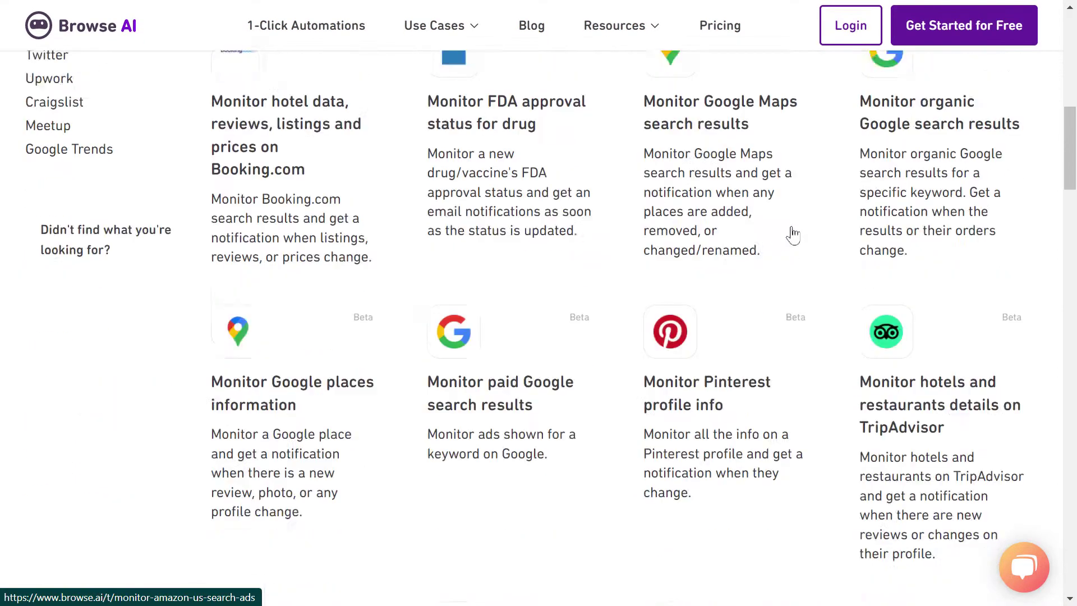
pyautogui.scroll(-1, 794, 233)
pyautogui.scroll(-4, 817, 211)
pyautogui.scroll(-5, 804, 218)
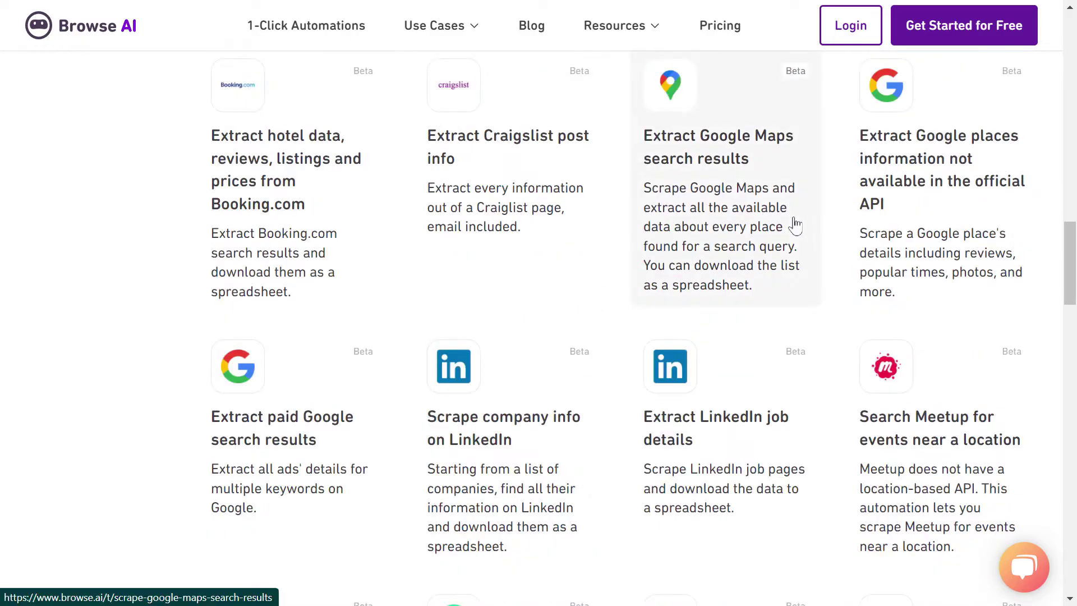
pyautogui.scroll(-3, 789, 228)
pyautogui.scroll(15, 673, 186)
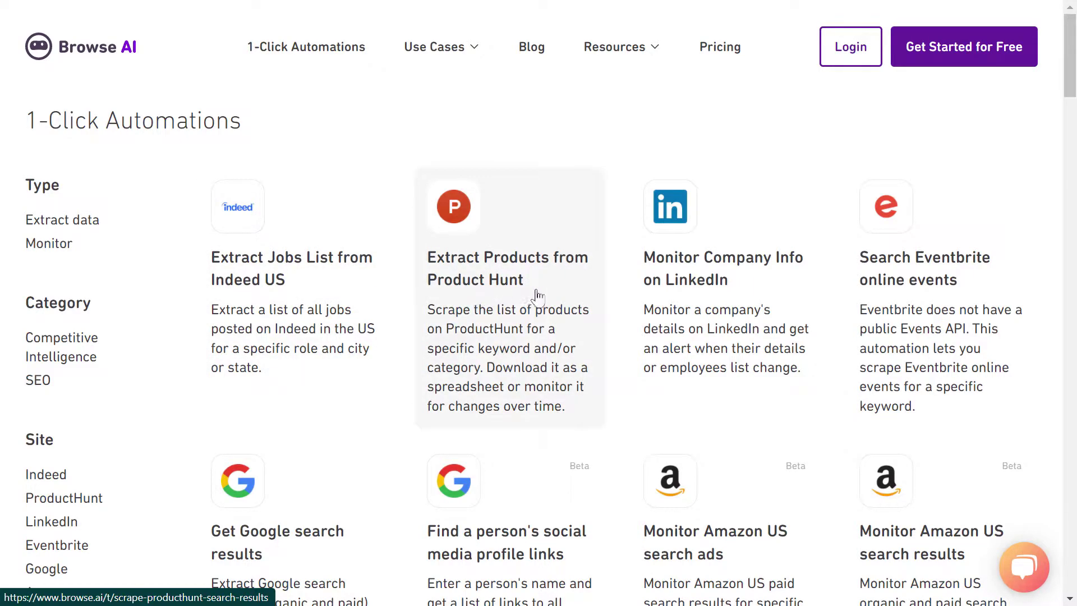
pyautogui.scroll(-1, 590, 311)
pyautogui.scroll(-2, 673, 303)
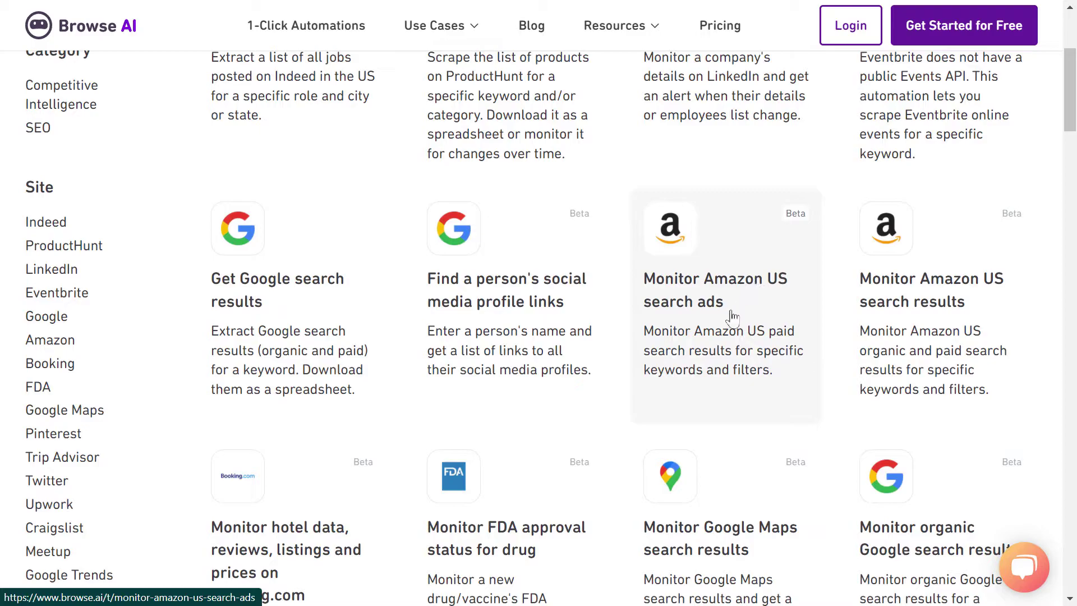
pyautogui.scroll(-1, 781, 312)
pyautogui.scroll(-3, 781, 275)
pyautogui.scroll(-3, 779, 275)
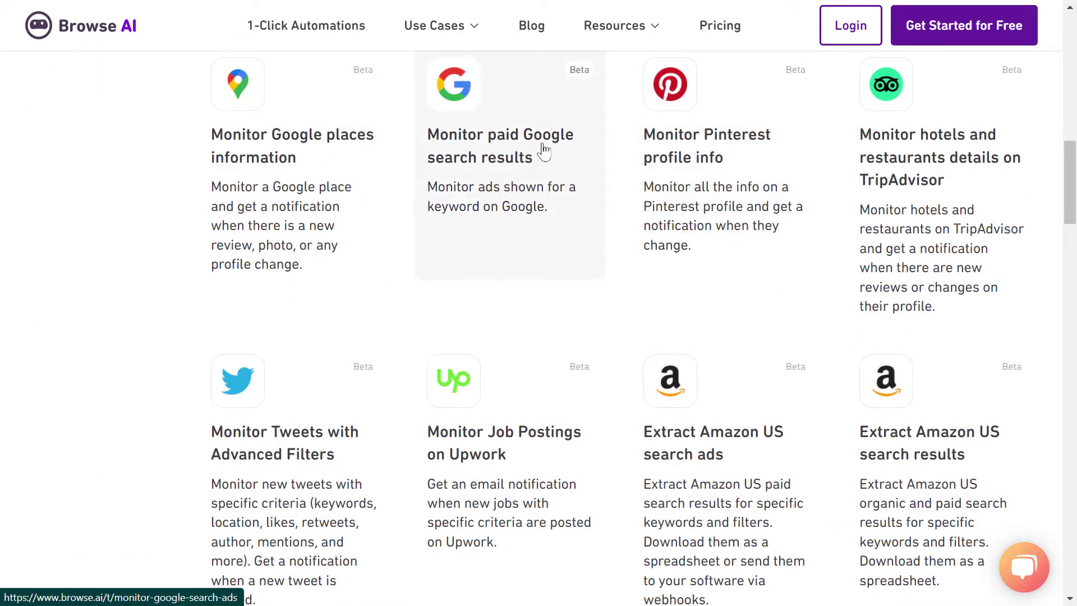
pyautogui.scroll(-2, 560, 206)
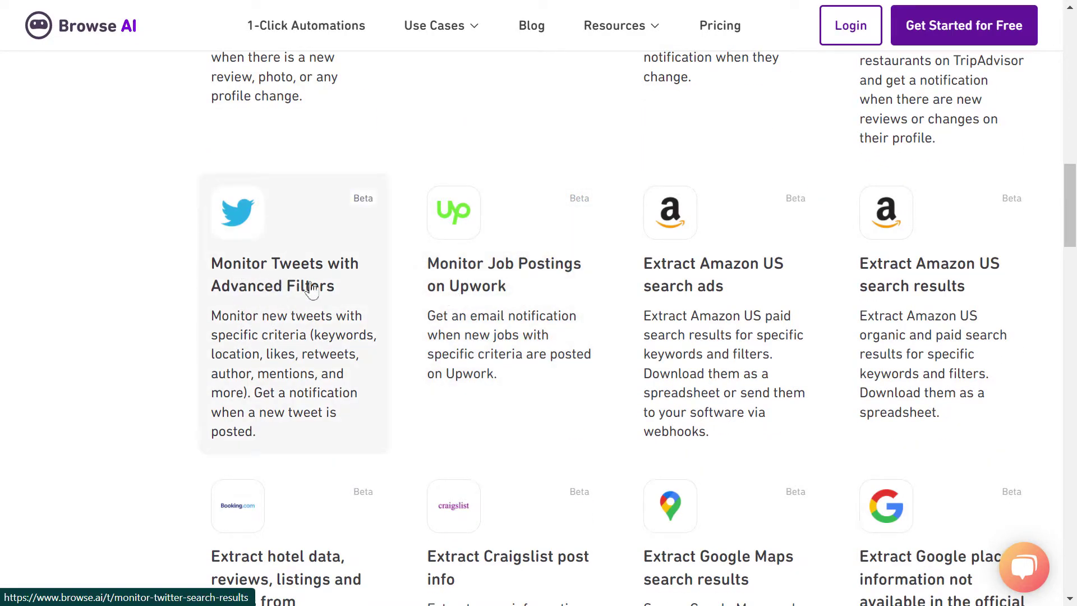
pyautogui.scroll(-1, 358, 278)
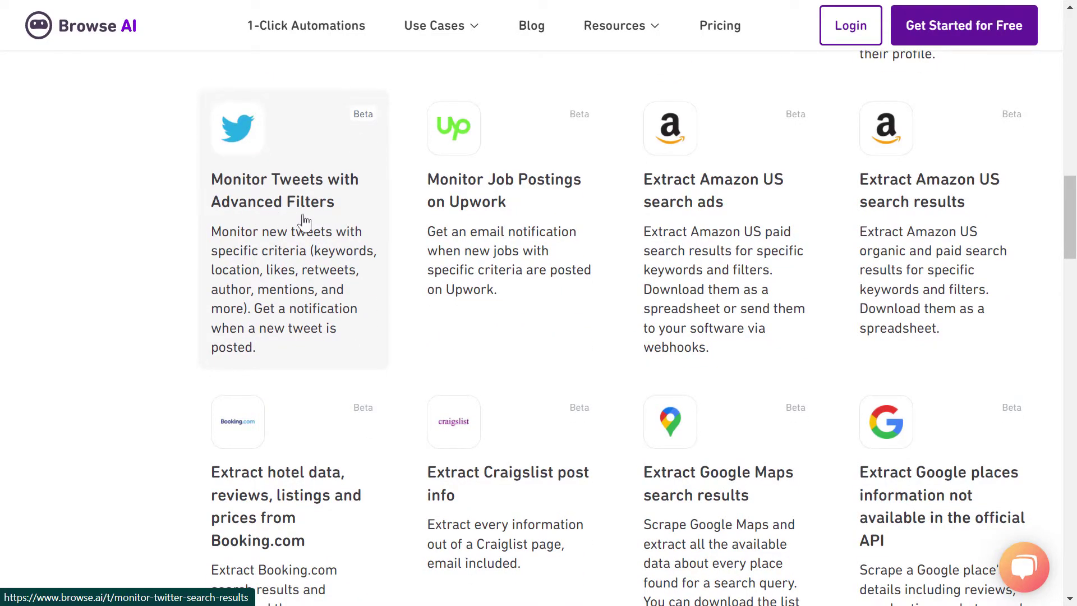
pyautogui.scroll(-5, 693, 283)
pyautogui.scroll(-3, 777, 216)
pyautogui.scroll(-2, 567, 257)
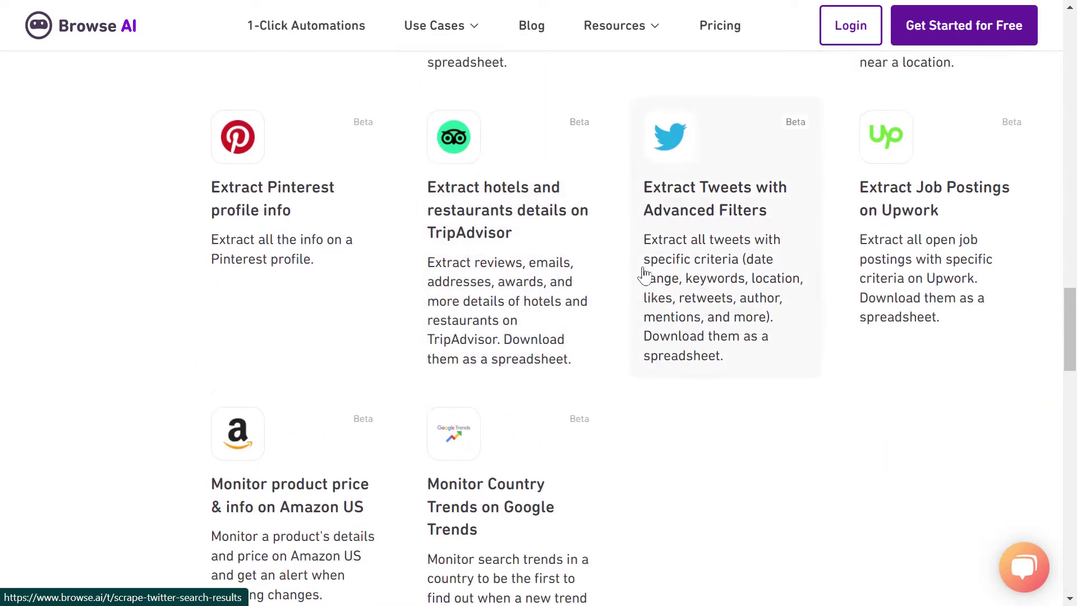
pyautogui.scroll(3, 644, 273)
pyautogui.scroll(1, 642, 277)
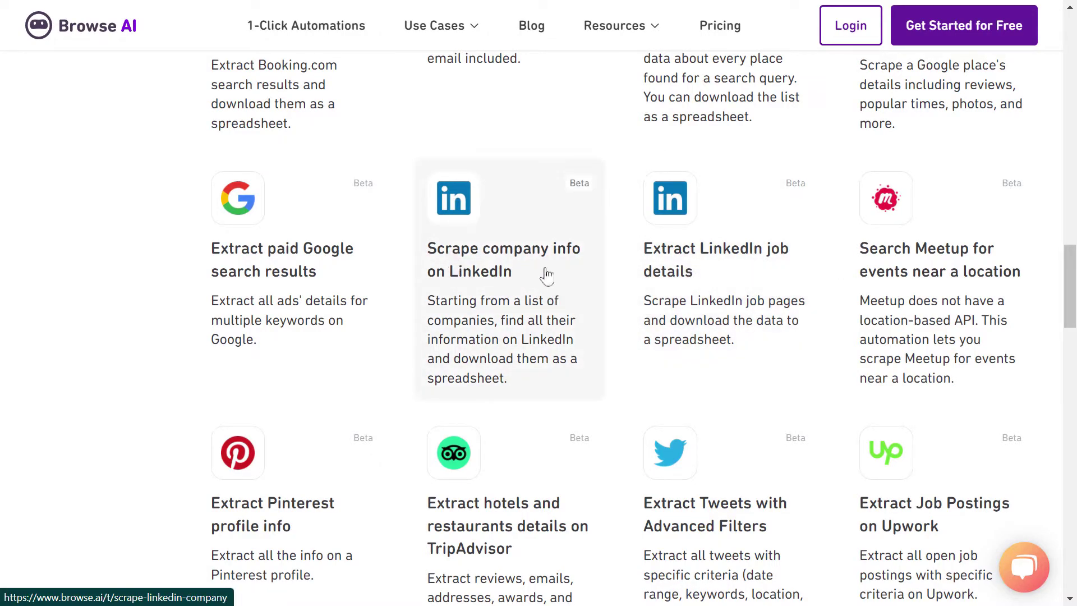
pyautogui.scroll(-1, 455, 278)
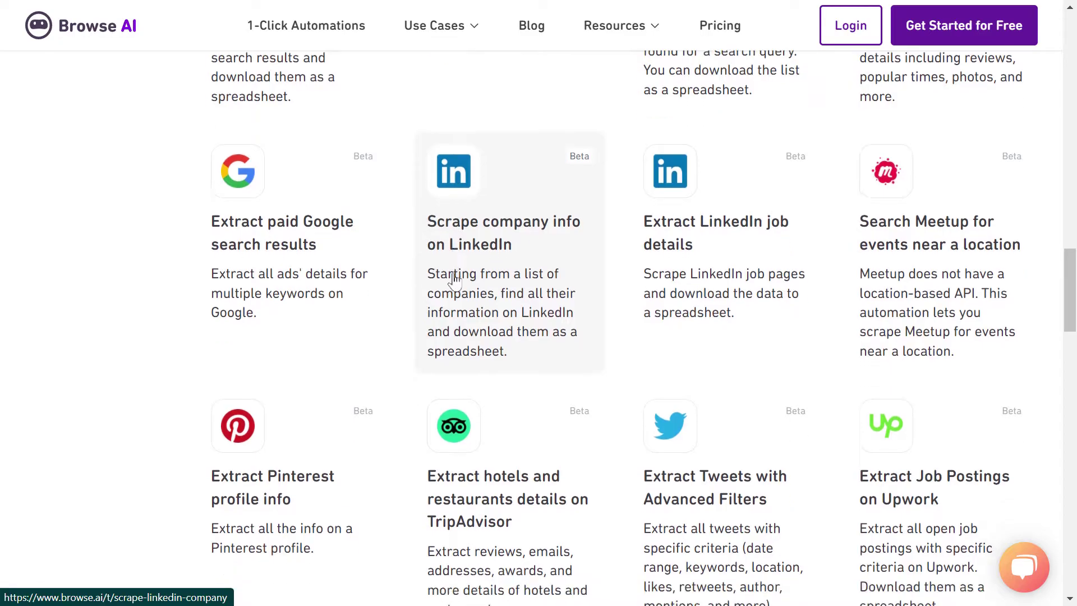
pyautogui.scroll(-5, 547, 273)
pyautogui.scroll(5, 637, 272)
pyautogui.scroll(5, 638, 271)
pyautogui.scroll(5, 632, 278)
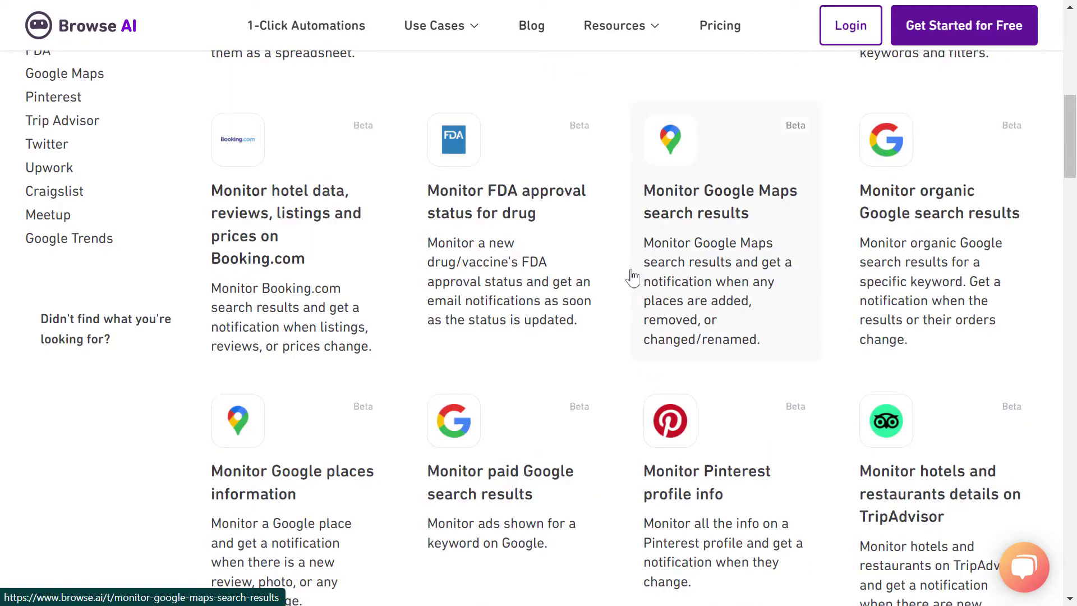
pyautogui.scroll(5, 632, 273)
pyautogui.scroll(2, 627, 274)
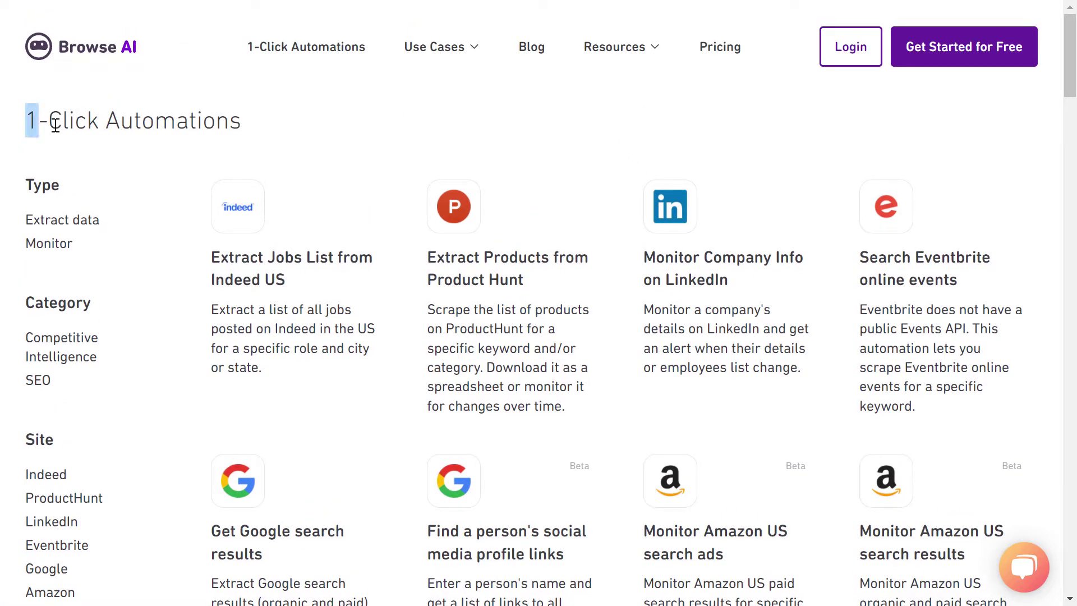
# Step: Highlight the 1-Click Automations heading text and clear the selection again
pyautogui.moveTo(26, 126); pyautogui.dragTo(253, 126)
pyautogui.click(295, 123)
pyautogui.click(719, 47)
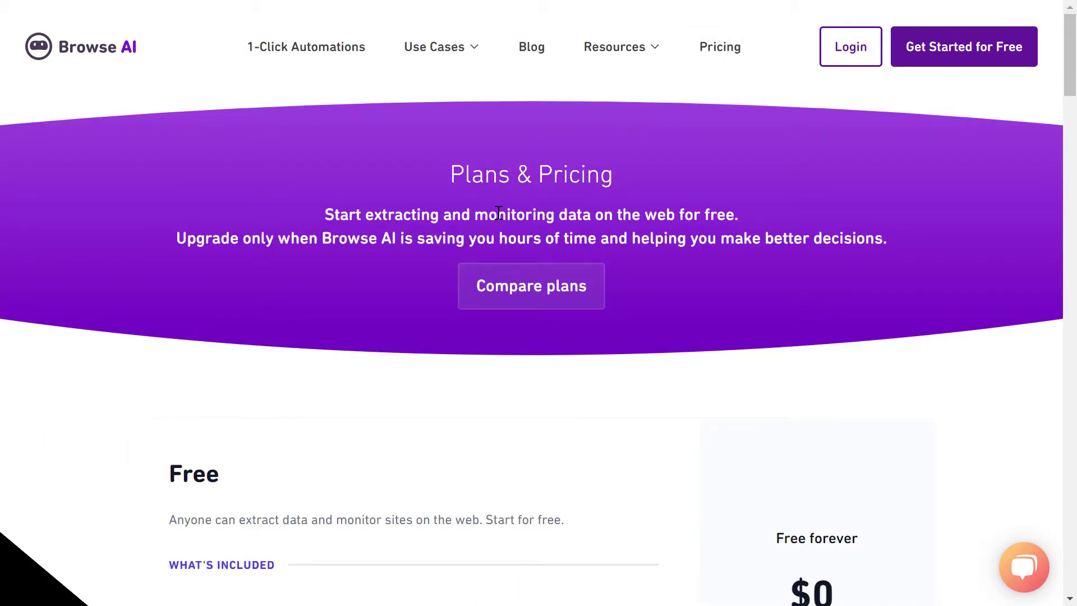
pyautogui.scroll(-3, 501, 219)
pyautogui.scroll(-2, 501, 219)
pyautogui.scroll(1, 497, 218)
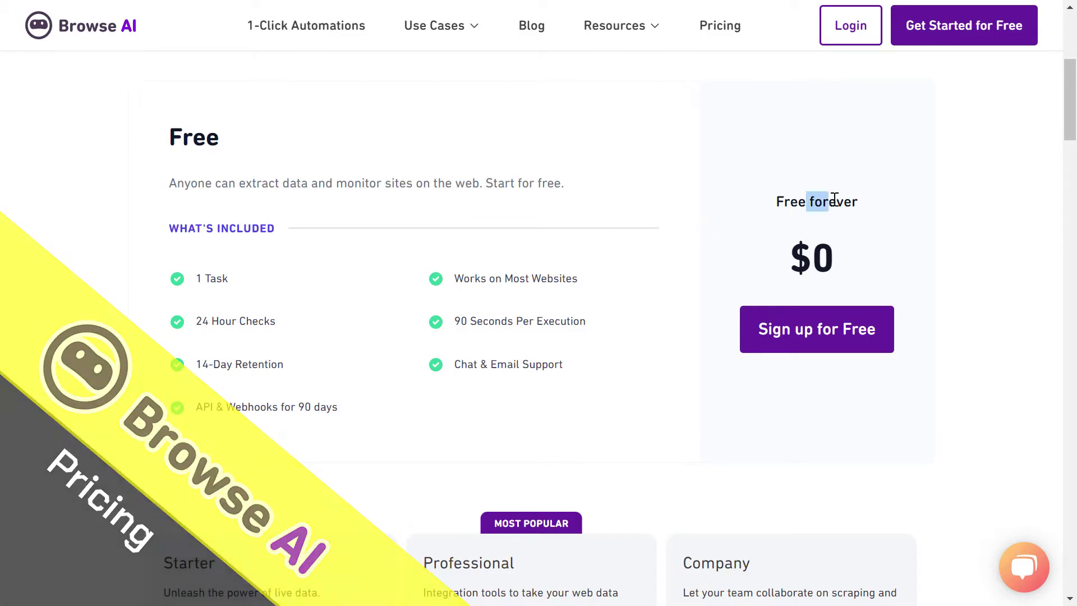
pyautogui.moveTo(820, 199); pyautogui.dragTo(866, 207)
pyautogui.click(760, 228)
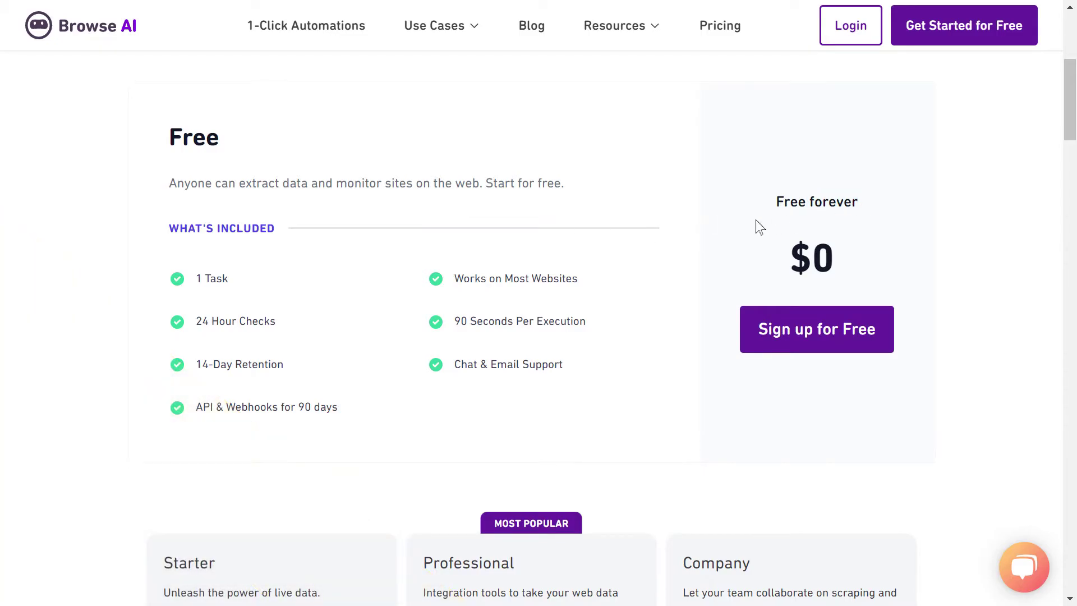
pyautogui.scroll(-1, 378, 193)
pyautogui.scroll(1, 234, 175)
pyautogui.scroll(-2, 233, 175)
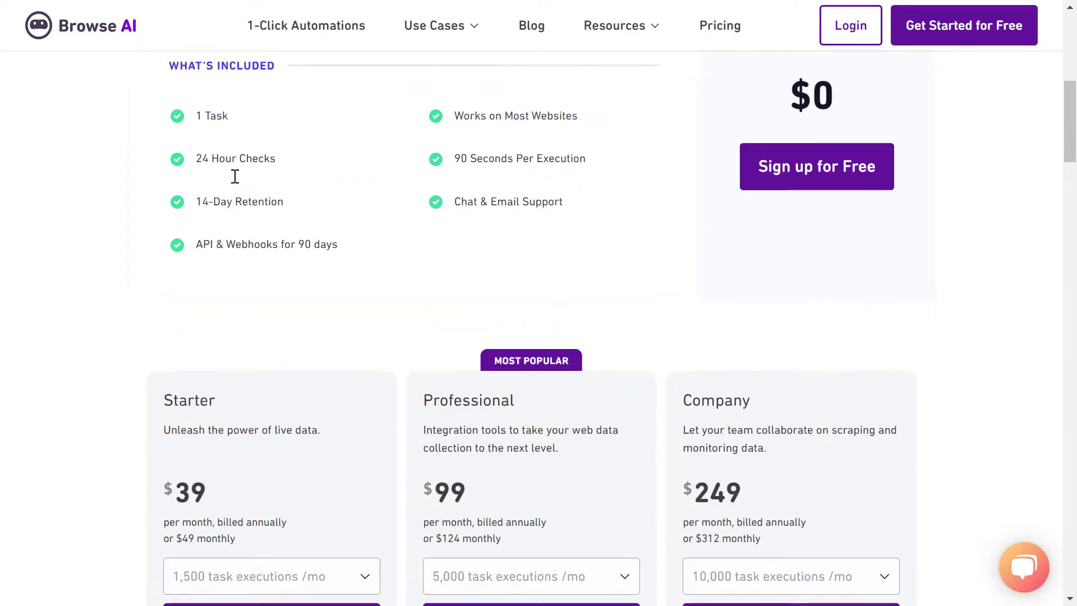
pyautogui.scroll(2, 233, 175)
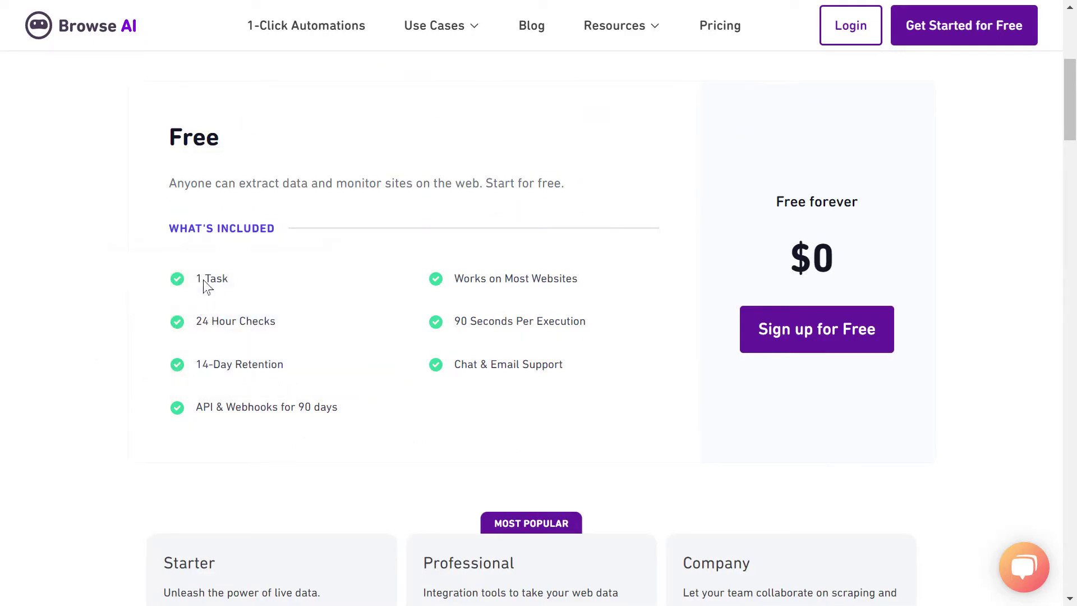
pyautogui.moveTo(236, 159)
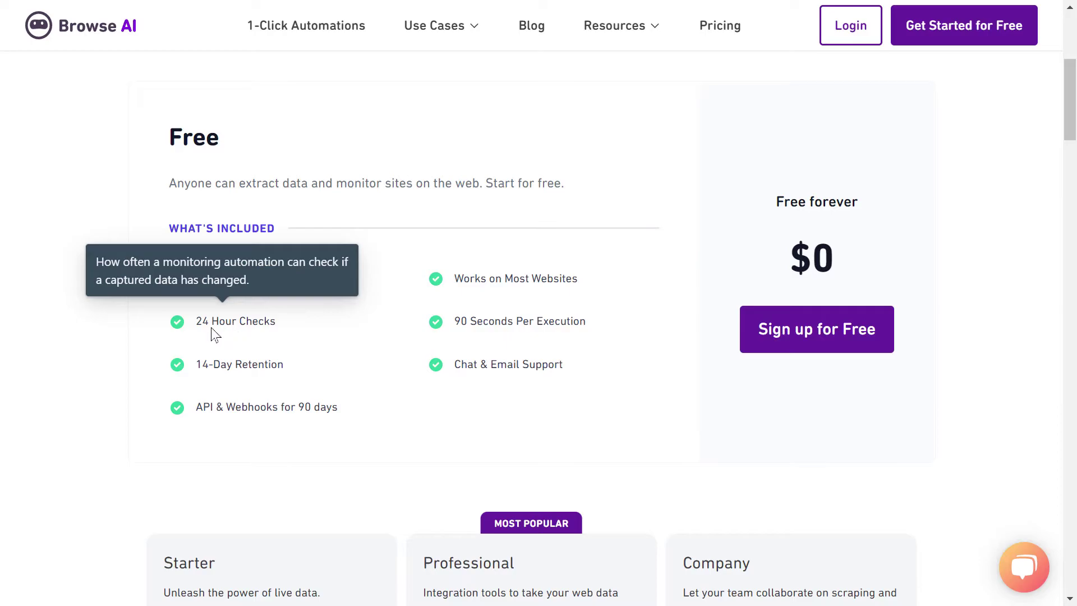
pyautogui.scroll(-2, 227, 303)
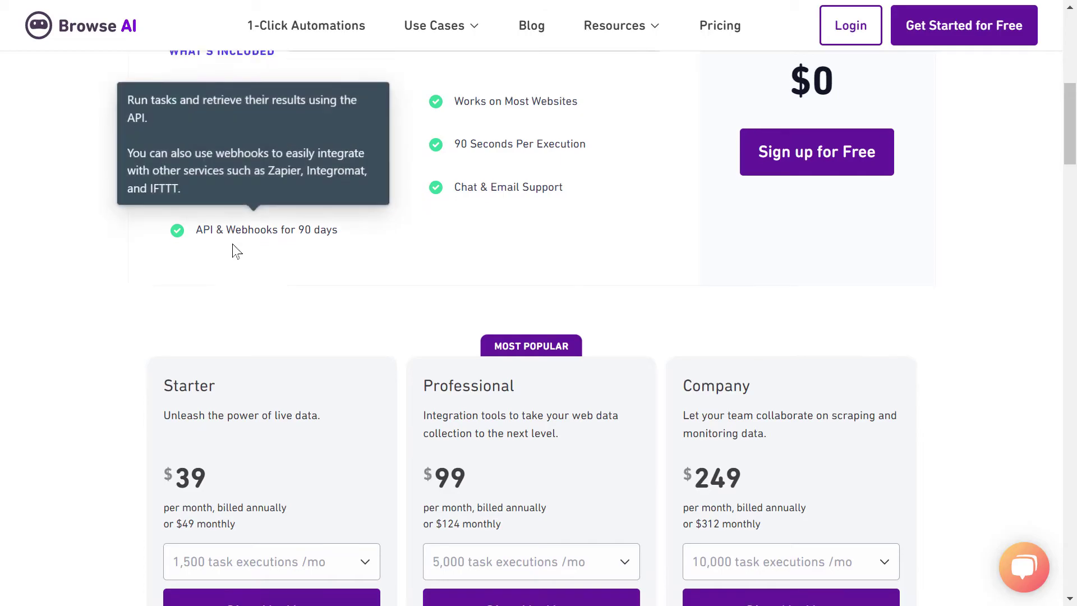
pyautogui.scroll(-2, 237, 250)
pyautogui.scroll(-3, 240, 242)
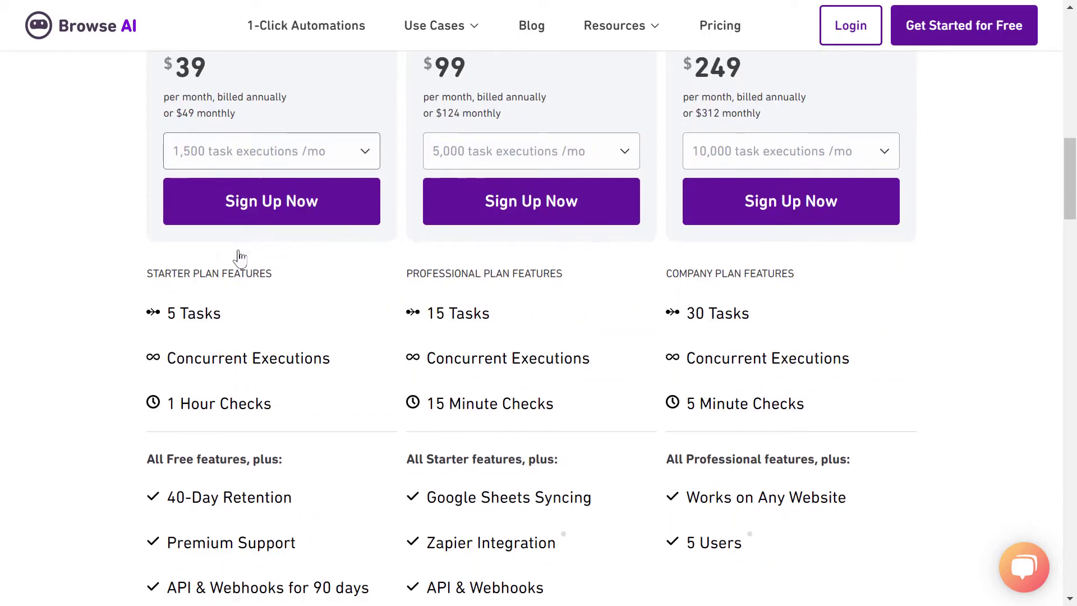
pyautogui.scroll(2, 250, 268)
pyautogui.scroll(1, 568, 198)
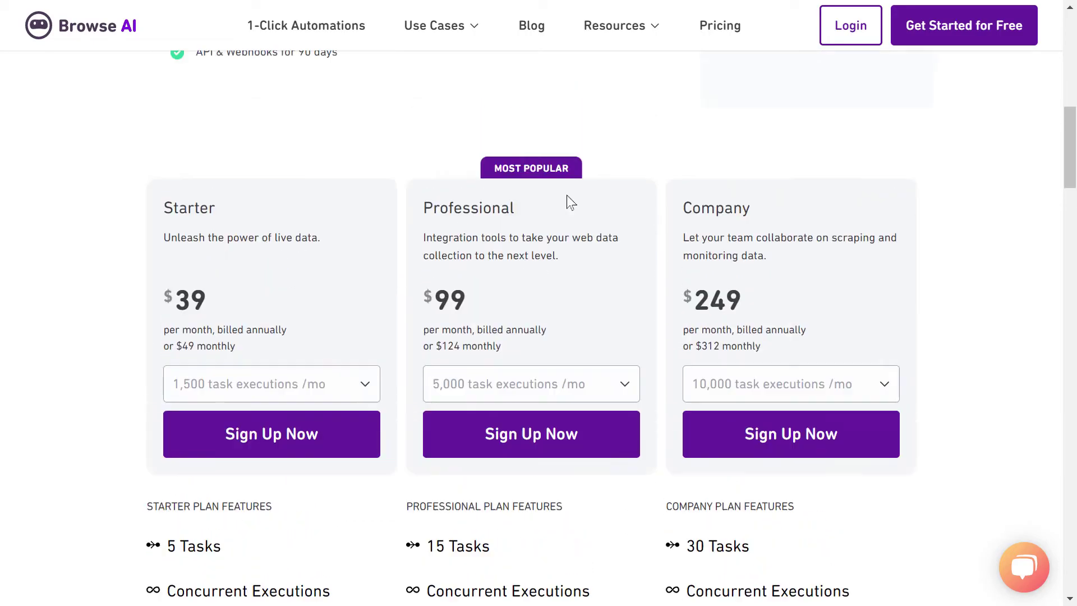
pyautogui.scroll(-2, 284, 364)
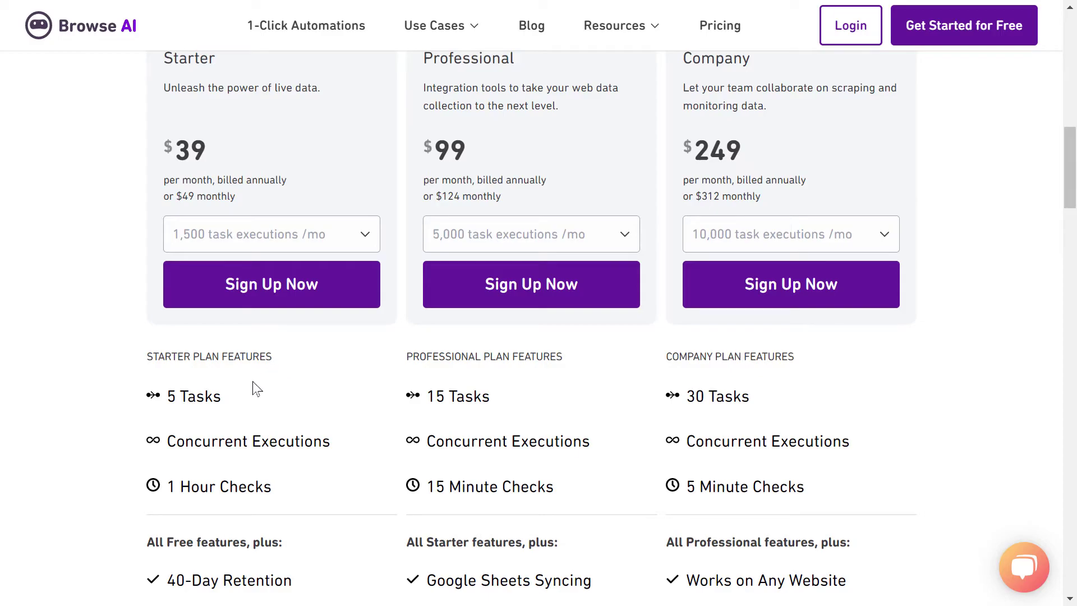
pyautogui.scroll(-1, 244, 370)
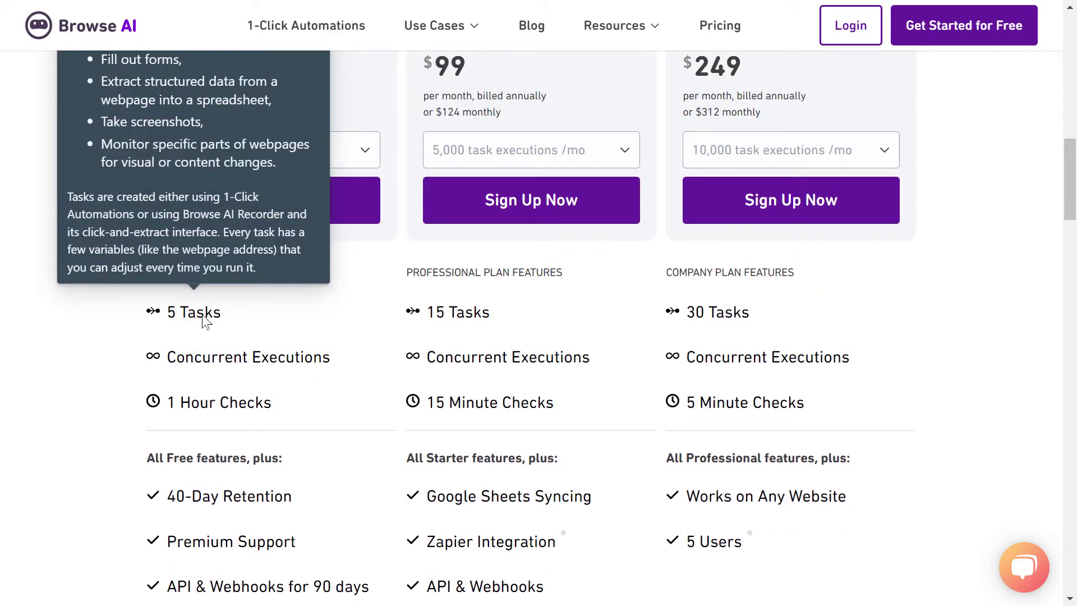
pyautogui.moveTo(247, 441)
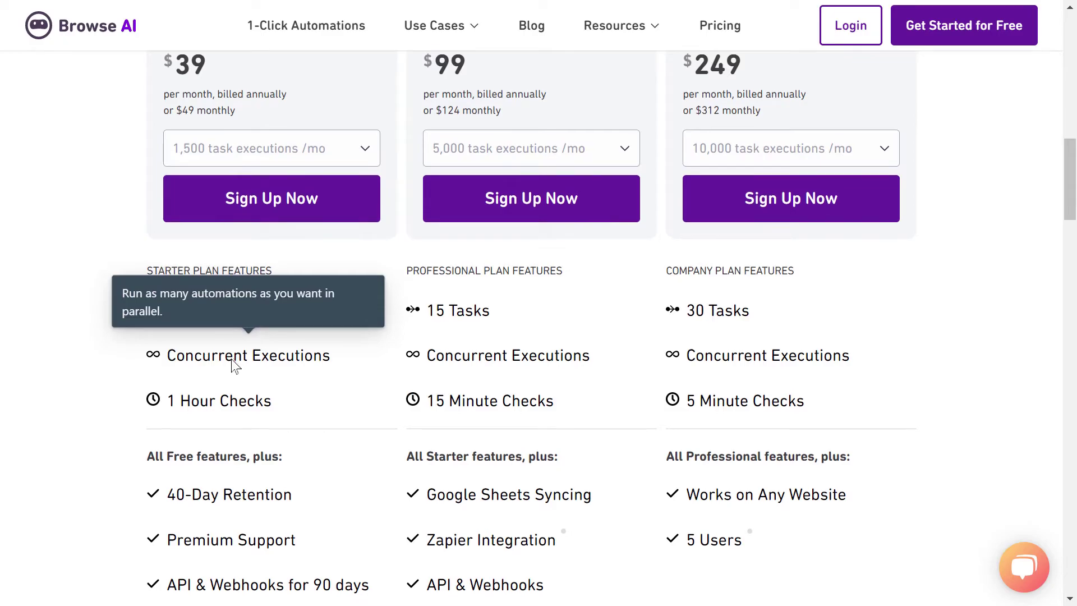
pyautogui.scroll(-1, 235, 364)
pyautogui.scroll(-1, 208, 327)
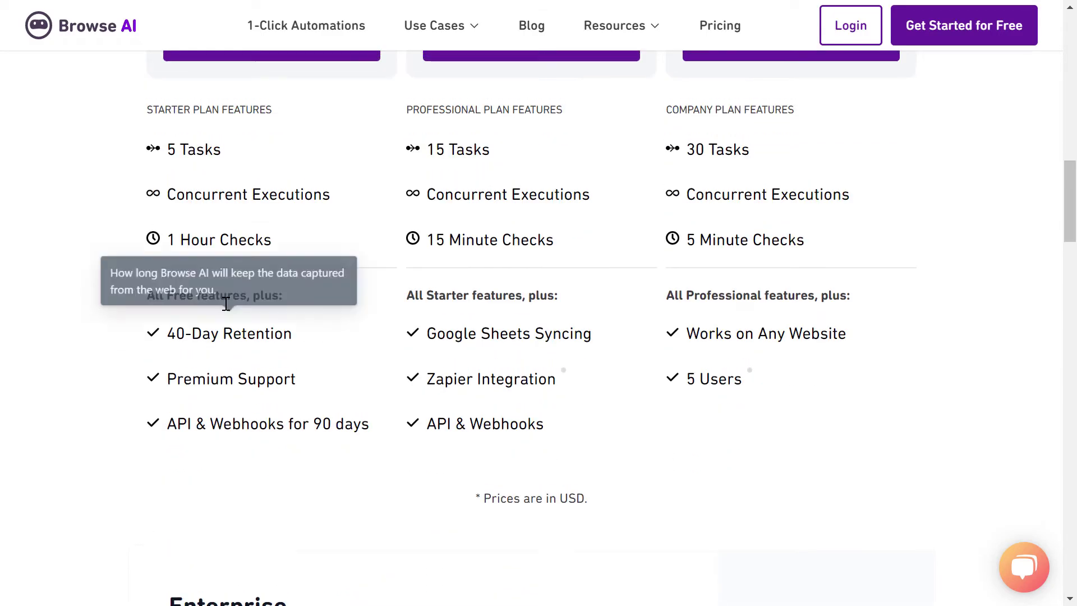
pyautogui.scroll(3, 235, 253)
pyautogui.scroll(2, 241, 207)
pyautogui.scroll(-1, 233, 230)
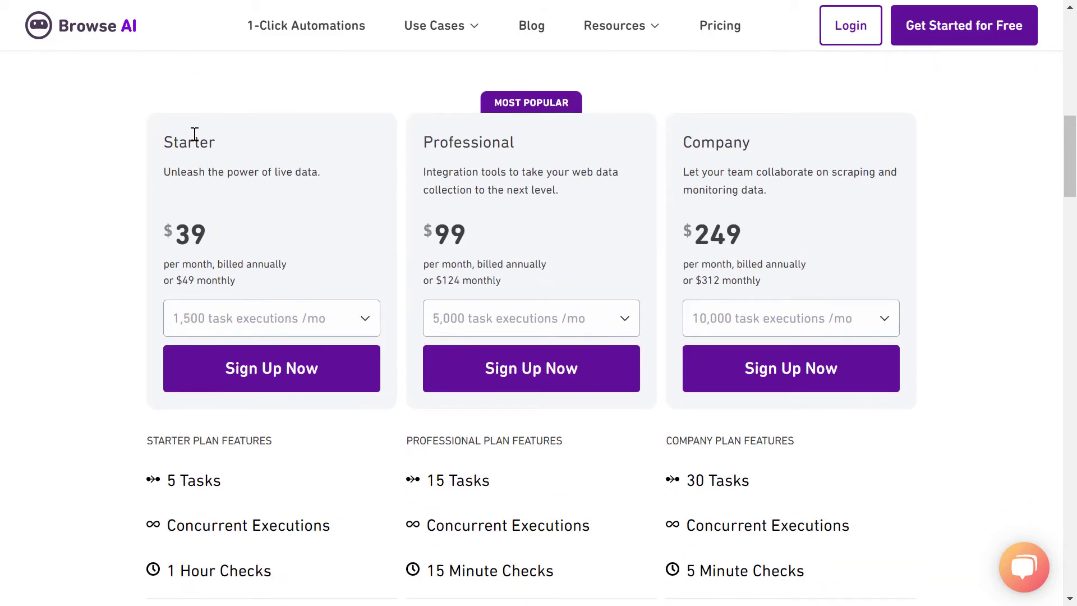
pyautogui.scroll(-2, 193, 139)
pyautogui.scroll(-1, 210, 210)
pyautogui.scroll(-1, 219, 339)
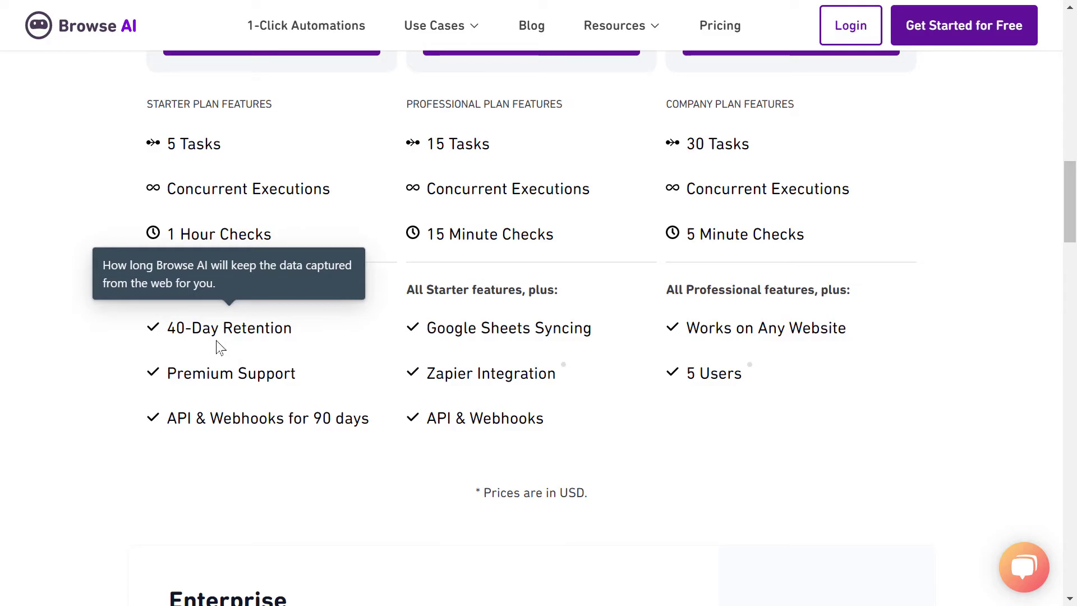
pyautogui.scroll(-1, 234, 334)
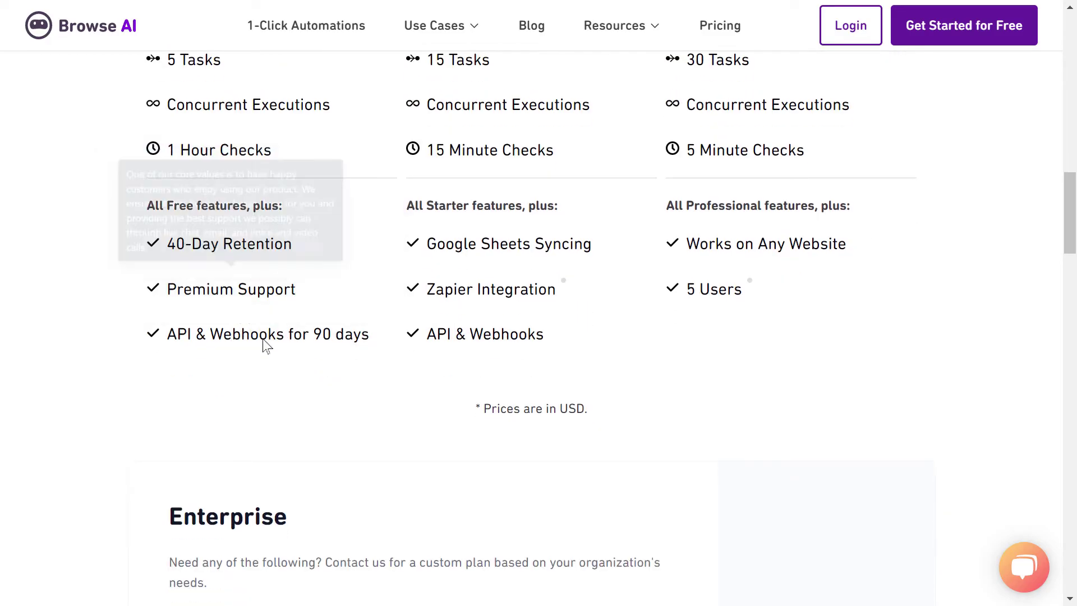
pyautogui.scroll(2, 257, 352)
pyautogui.scroll(-1, 253, 387)
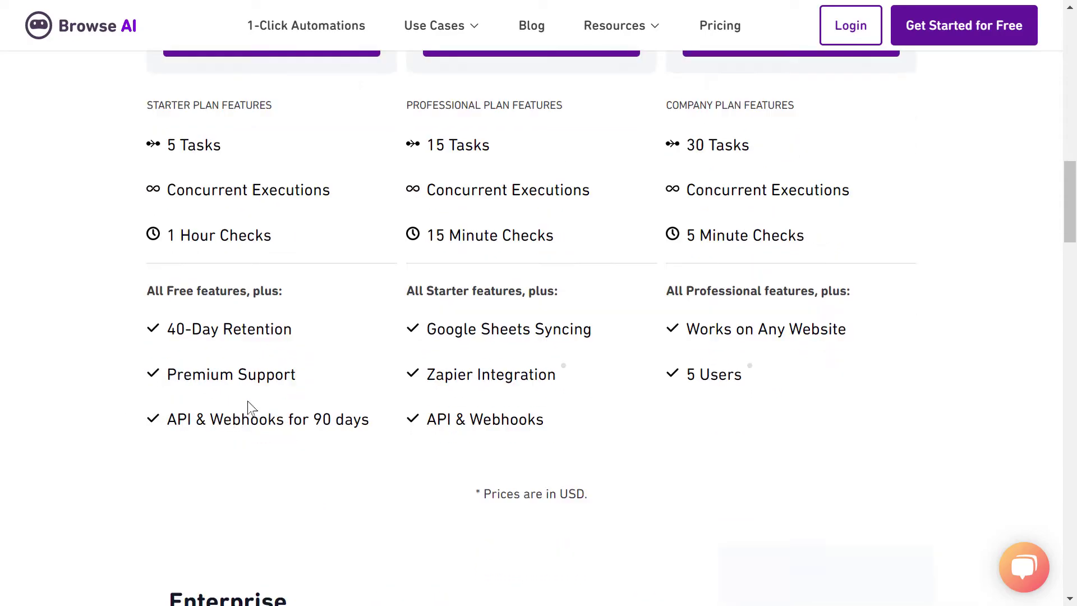
pyautogui.scroll(1, 263, 429)
pyautogui.scroll(-1, 278, 438)
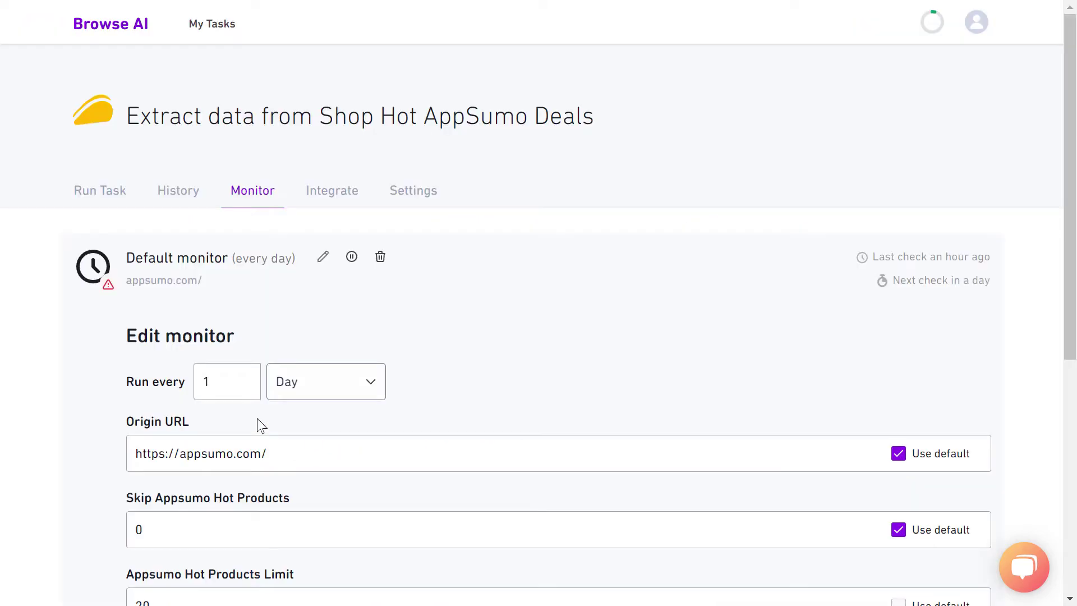
# Step: Show the task's Integrate options: Google Sheet sync, webhooks and API details
pyautogui.click(337, 200)
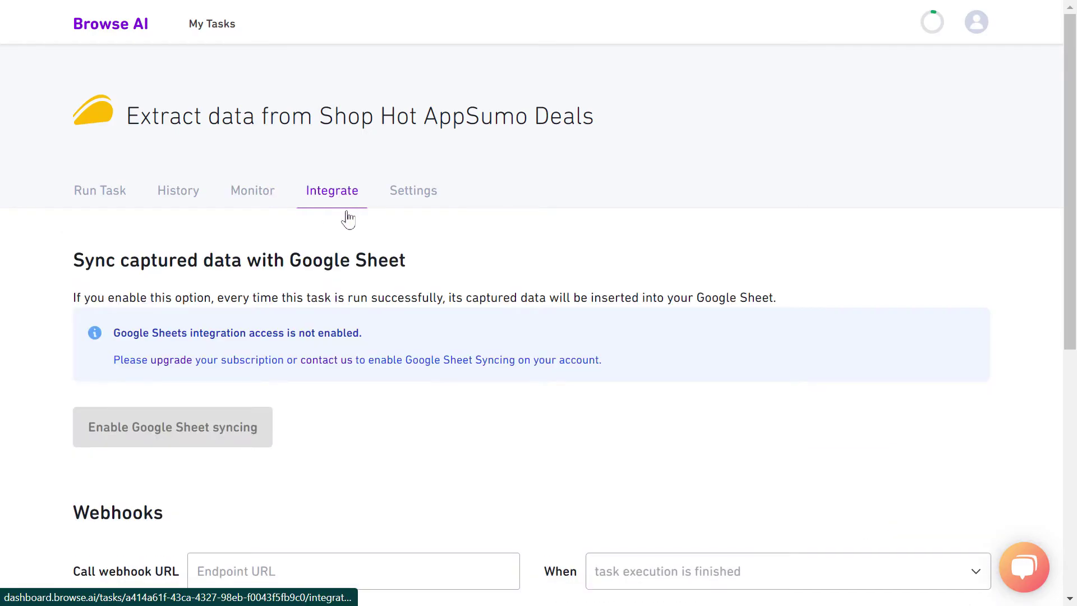
pyautogui.scroll(-5, 283, 288)
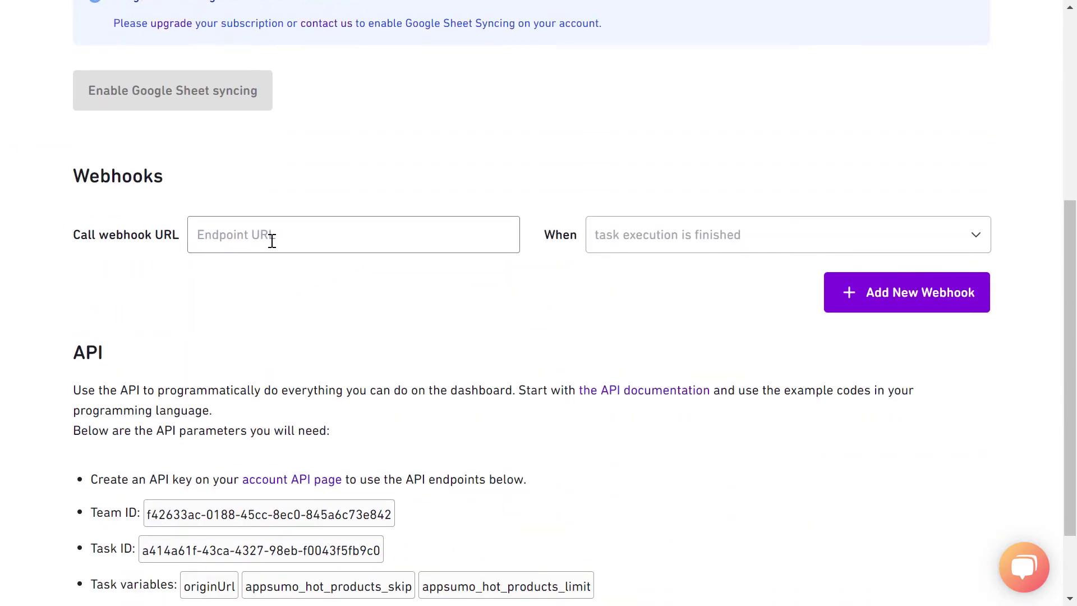
pyautogui.scroll(-2, 156, 336)
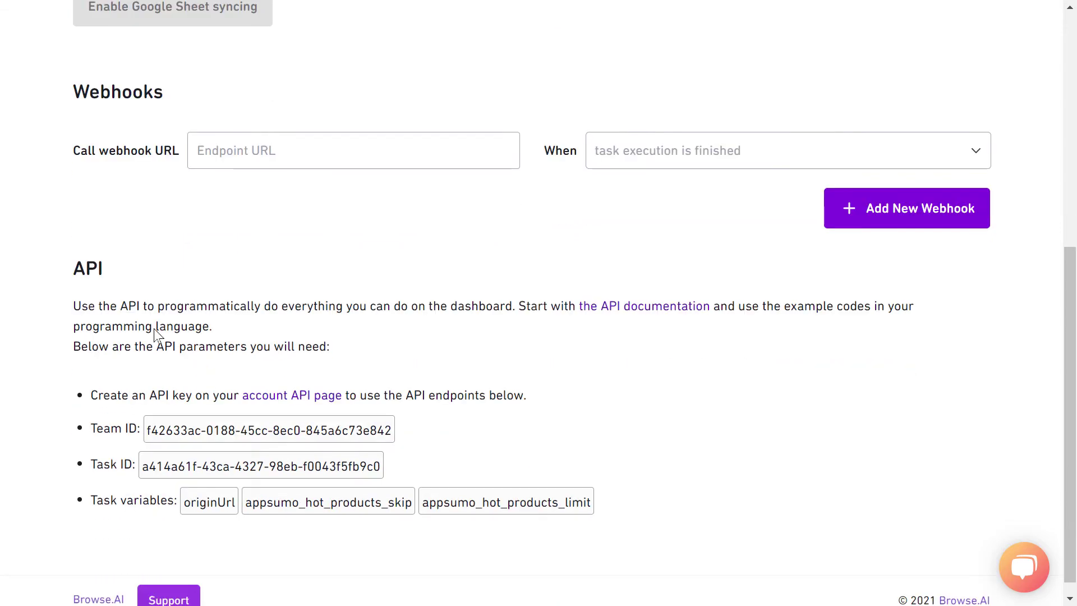
pyautogui.scroll(2, 263, 359)
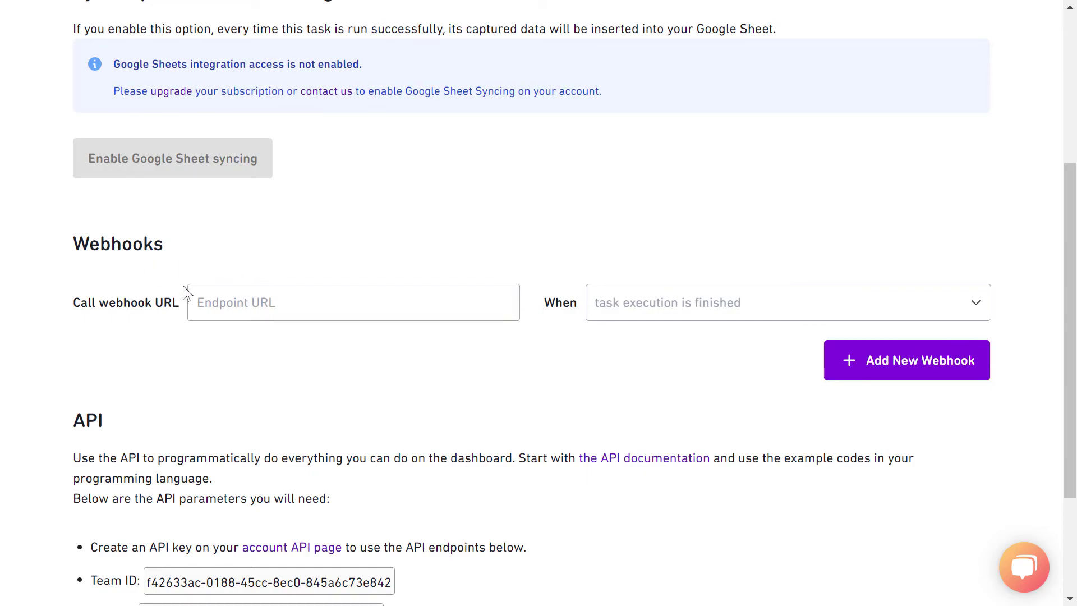
pyautogui.scroll(1, 281, 345)
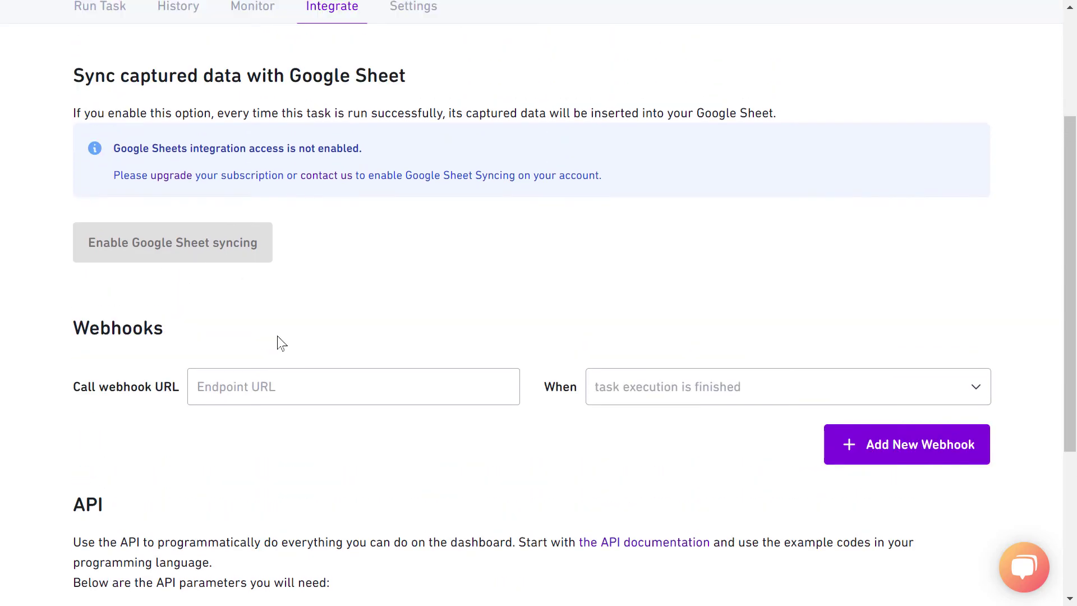
pyautogui.scroll(2, 280, 344)
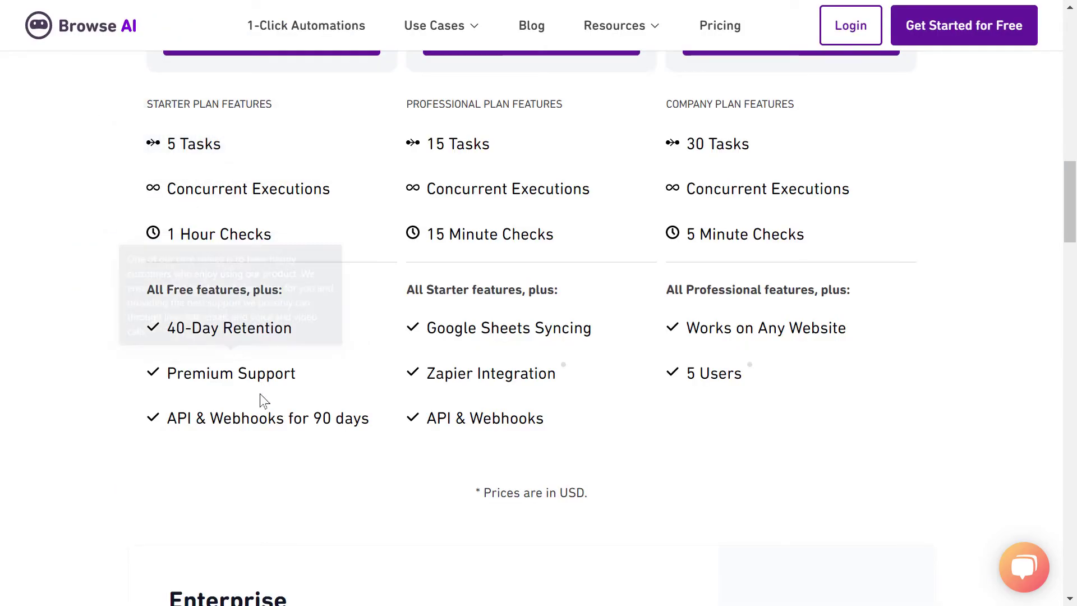
pyautogui.moveTo(268, 419)
pyautogui.scroll(2, 325, 379)
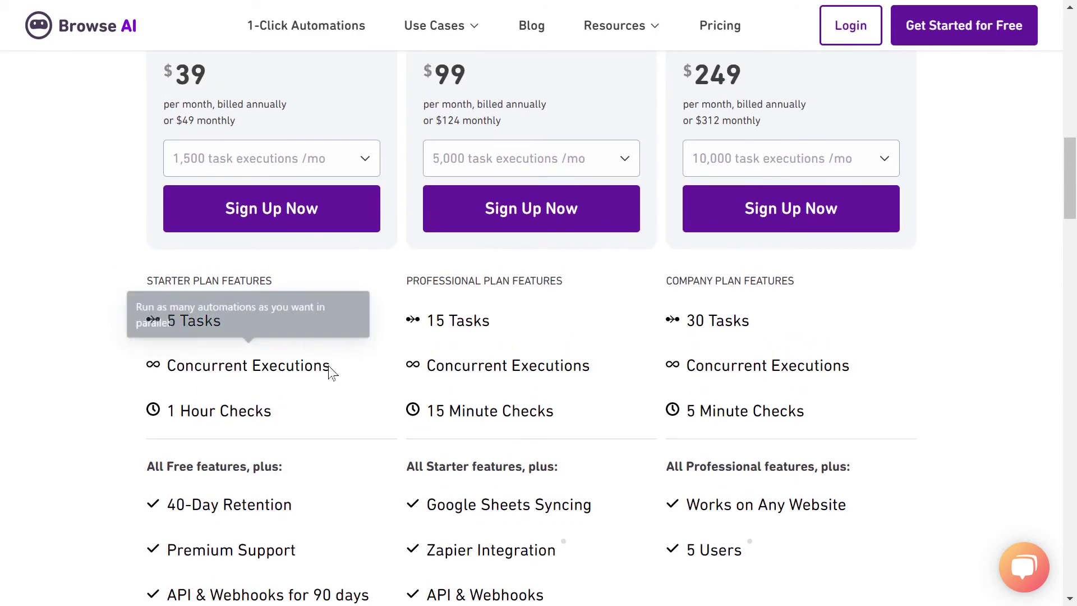
pyautogui.scroll(-2, 329, 370)
pyautogui.scroll(1, 329, 348)
pyautogui.scroll(2, 311, 295)
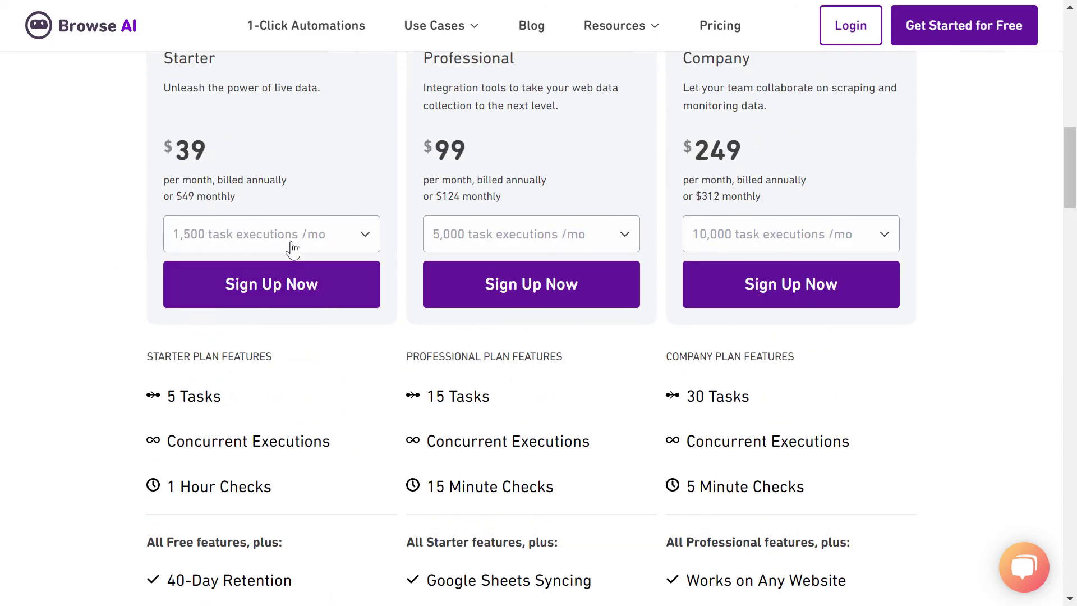
pyautogui.scroll(2, 271, 214)
pyautogui.scroll(-4, 216, 257)
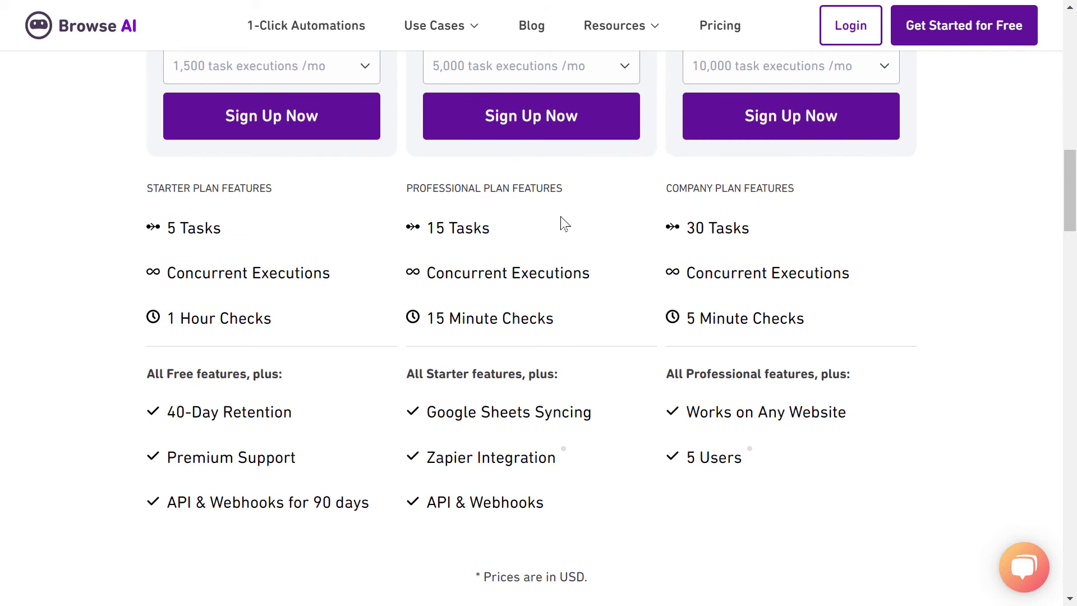